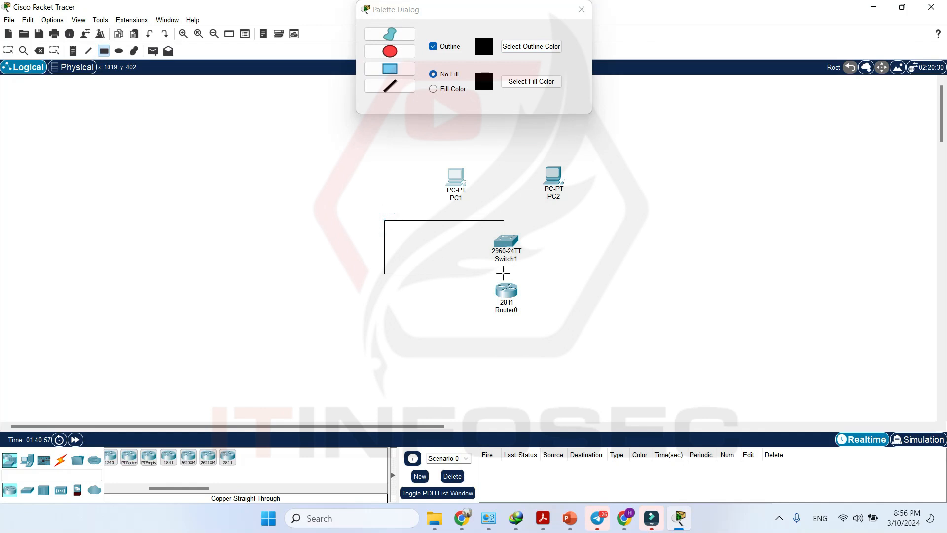
Step: Draw a second unfilled rectangle to the right of the first and label the left rectangle VLAN 10 in its lower-left corner
mouse_move(511, 220)
mouse_down()
mouse_move(575, 268)
mouse_move(626, 274)
mouse_up()
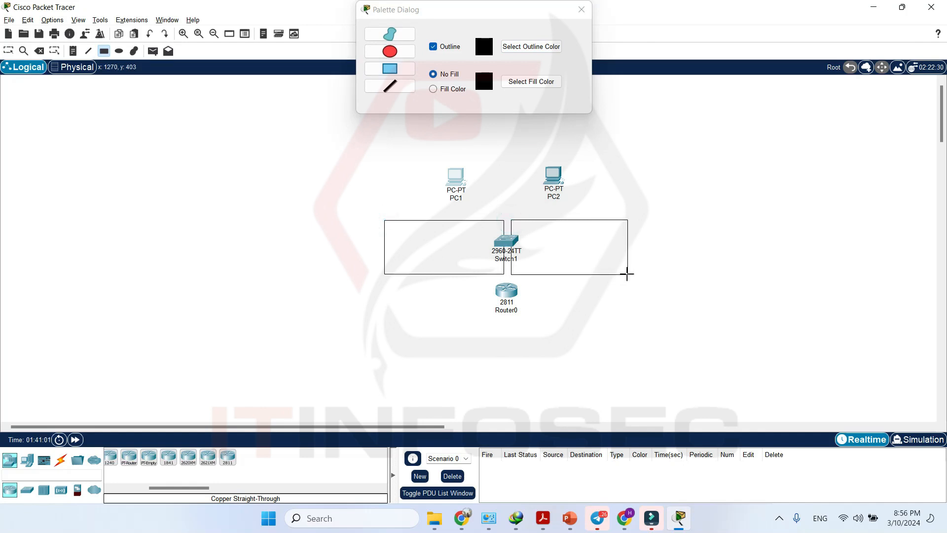
key(Escape)
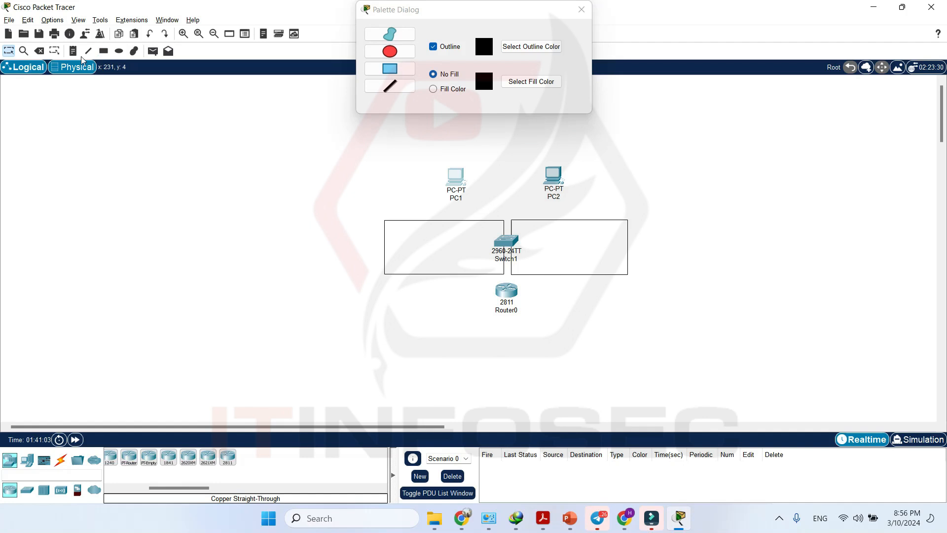
click(403, 249)
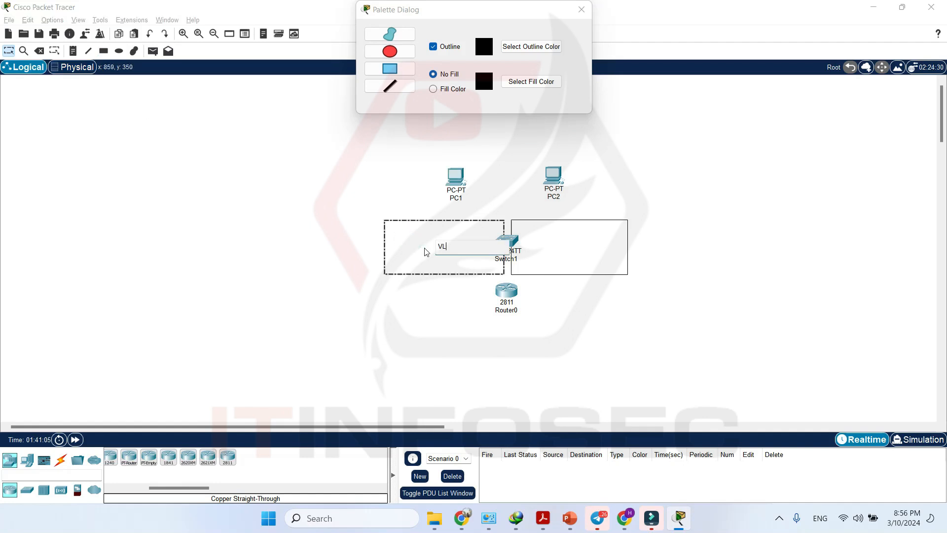
text(VLAN 10)
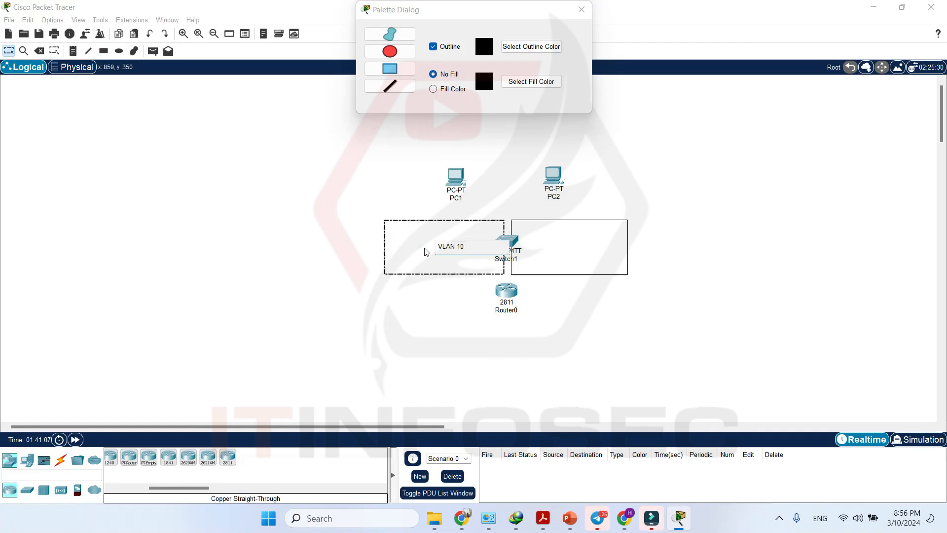
click(565, 320)
drag(458, 252, 412, 268)
Step: Label the right rectangle VLAN 20 in its lower-right corner and close the drawing palette
click(599, 260)
text(VLAN 20)
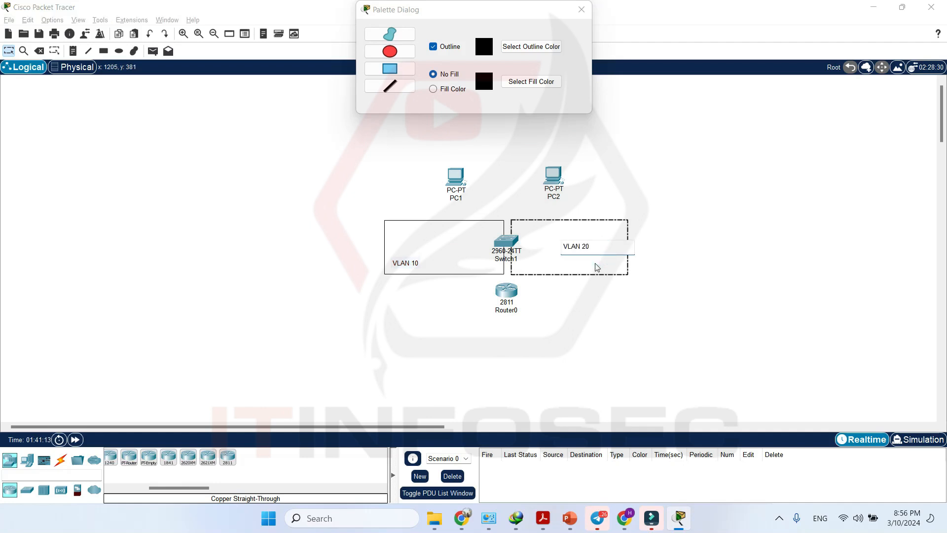
click(705, 300)
drag(580, 245, 610, 268)
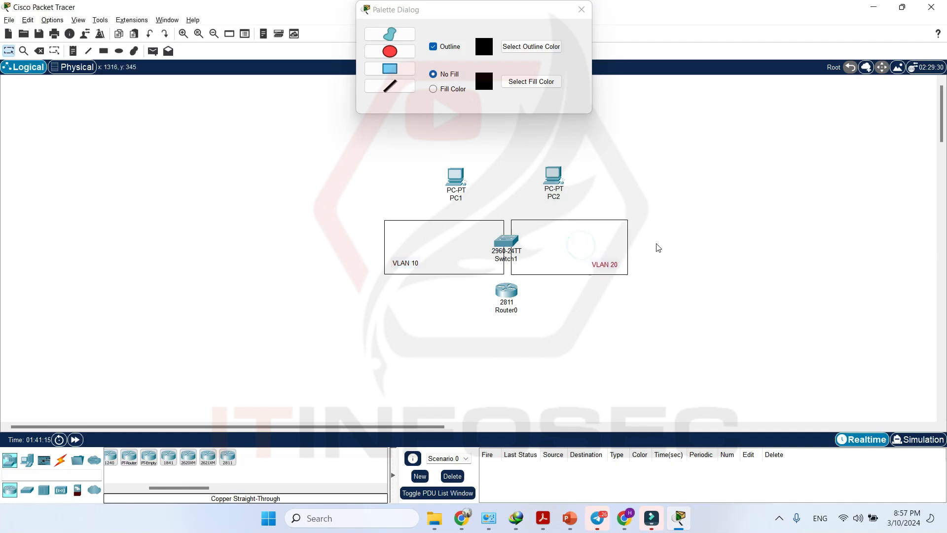
click(581, 10)
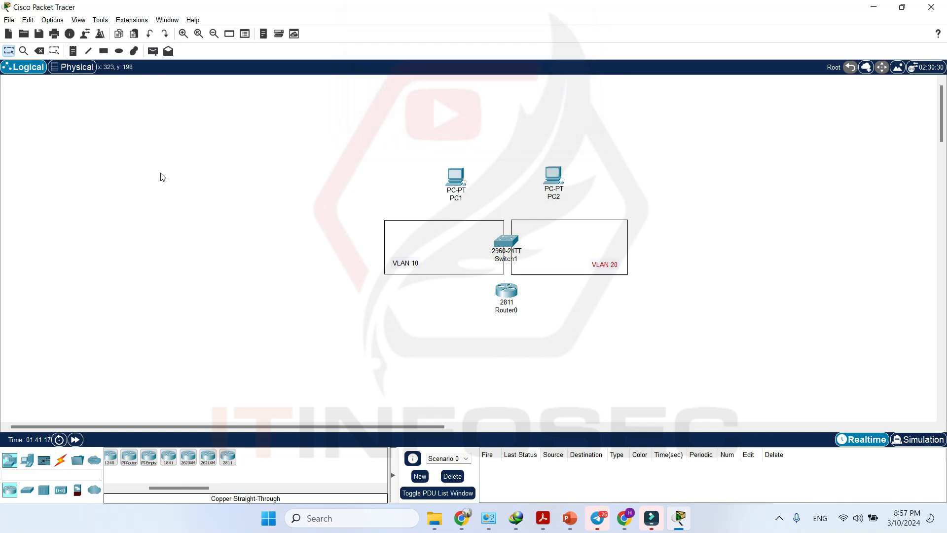
Step: Connect PC1's FastEthernet0 to Switch1's FastEthernet0/10 with a copper straight-through cable
click(64, 463)
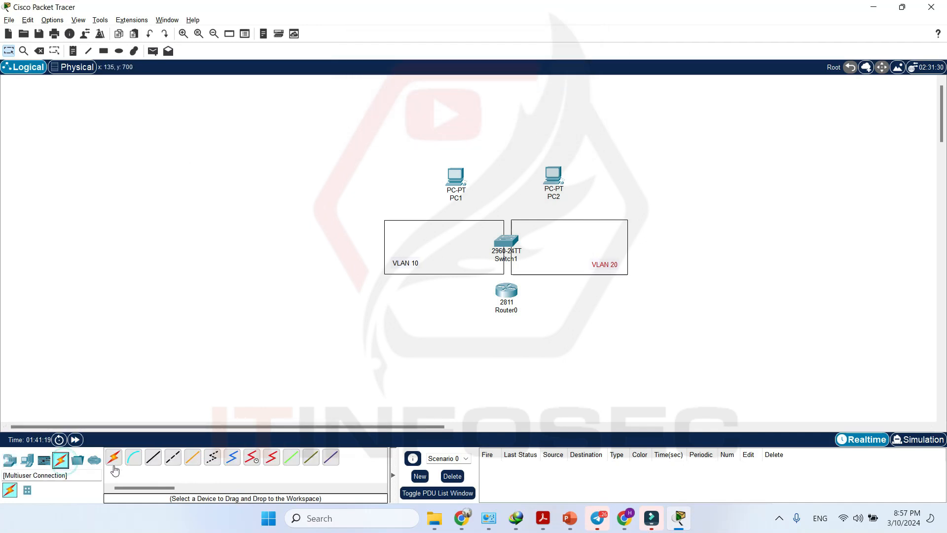
click(154, 460)
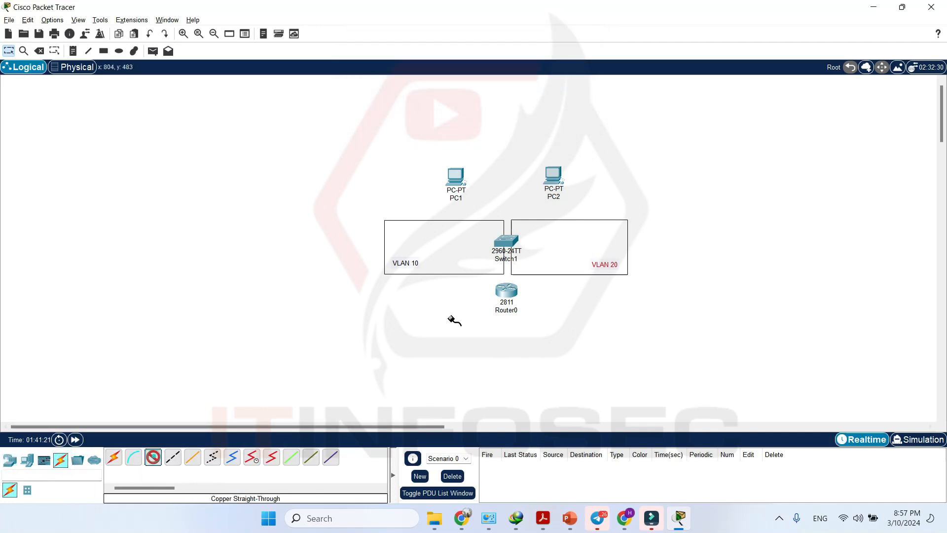
click(459, 175)
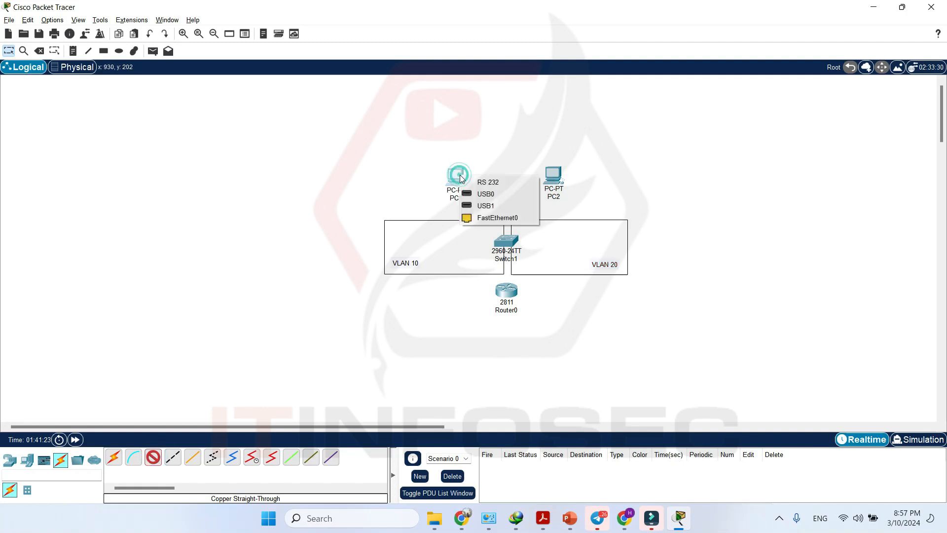
click(490, 214)
click(508, 242)
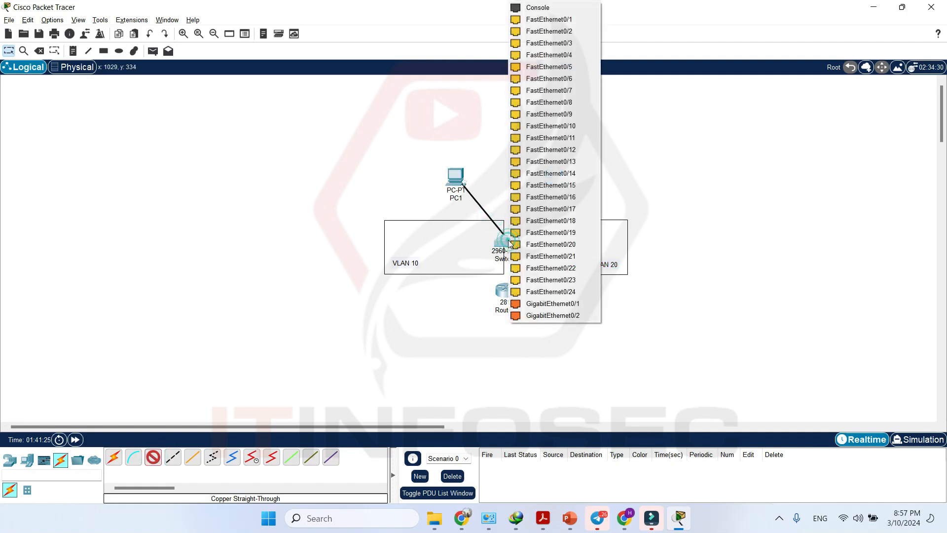
click(550, 128)
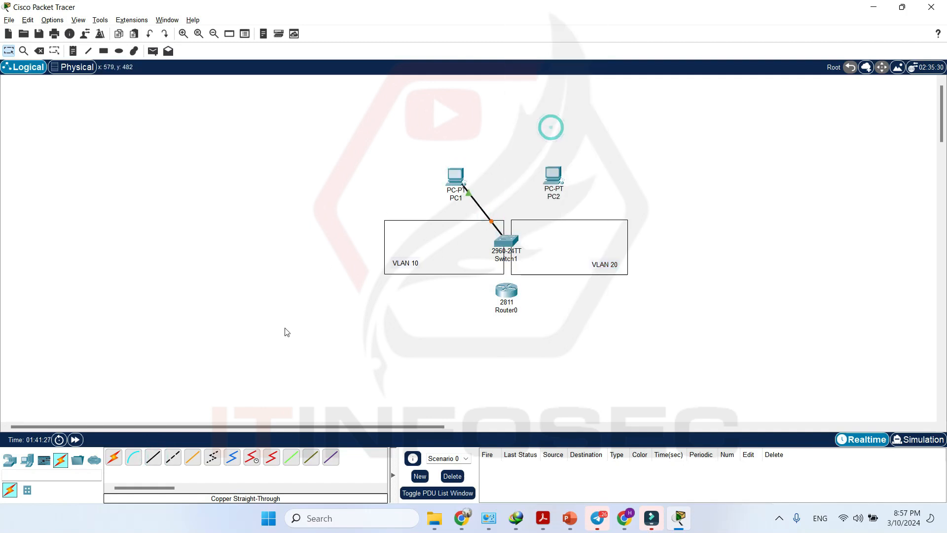
Step: Connect PC2's FastEthernet0 to Switch1's FastEthernet0/20 with a copper straight-through cable
click(152, 458)
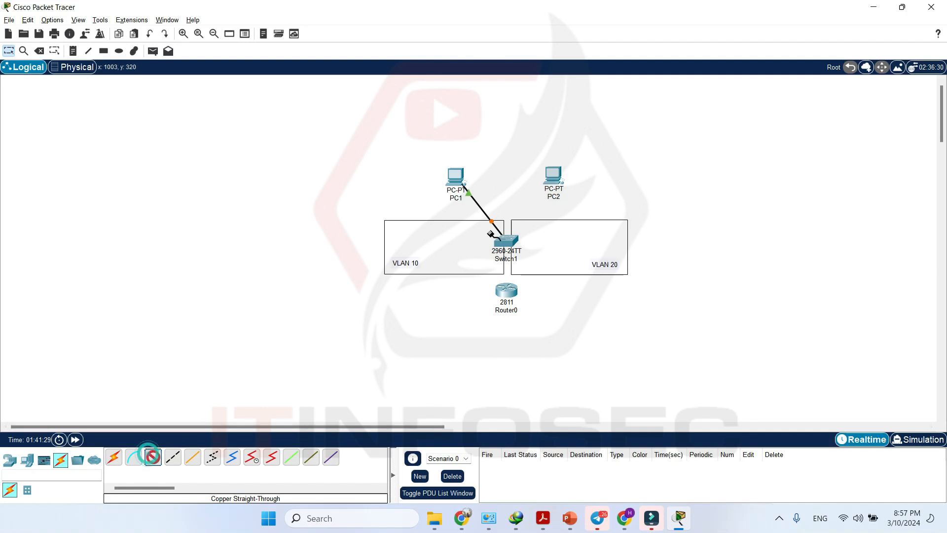
click(558, 175)
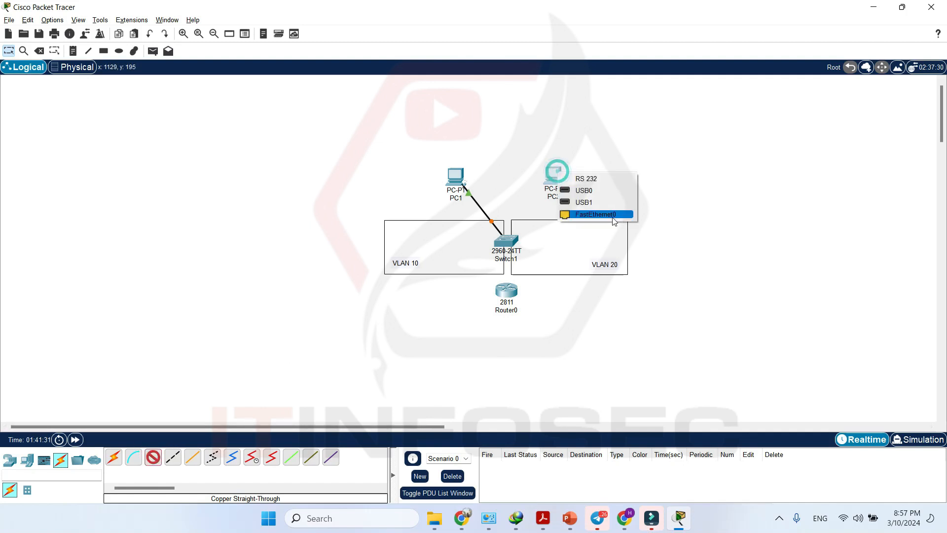
click(615, 215)
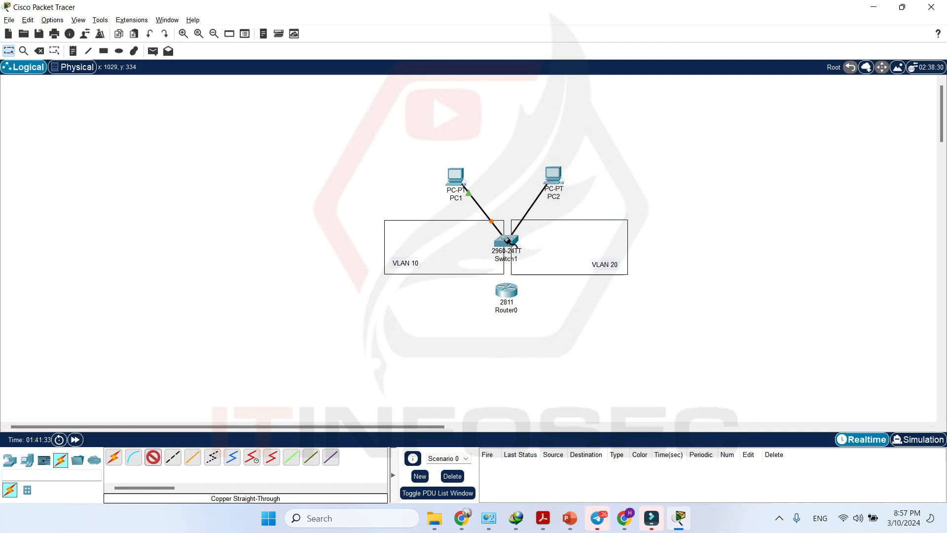
click(505, 241)
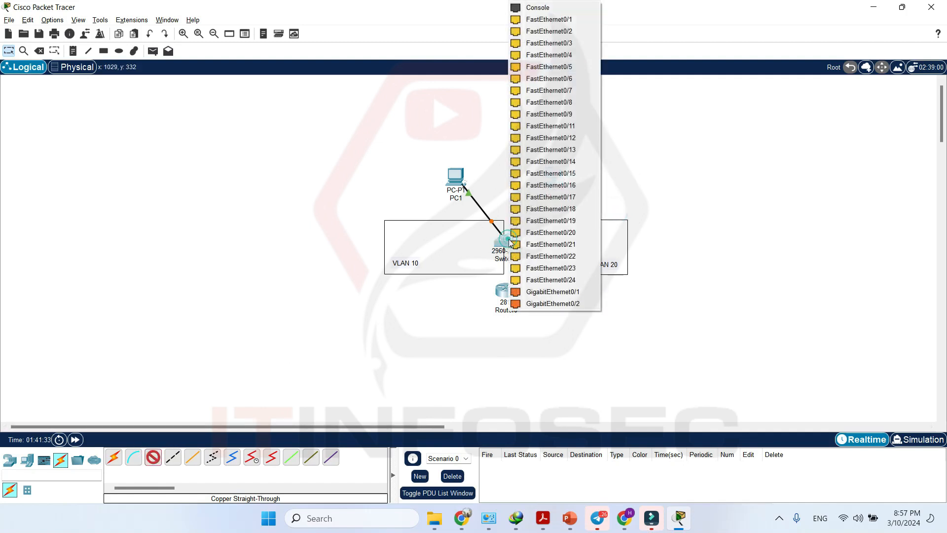
click(583, 236)
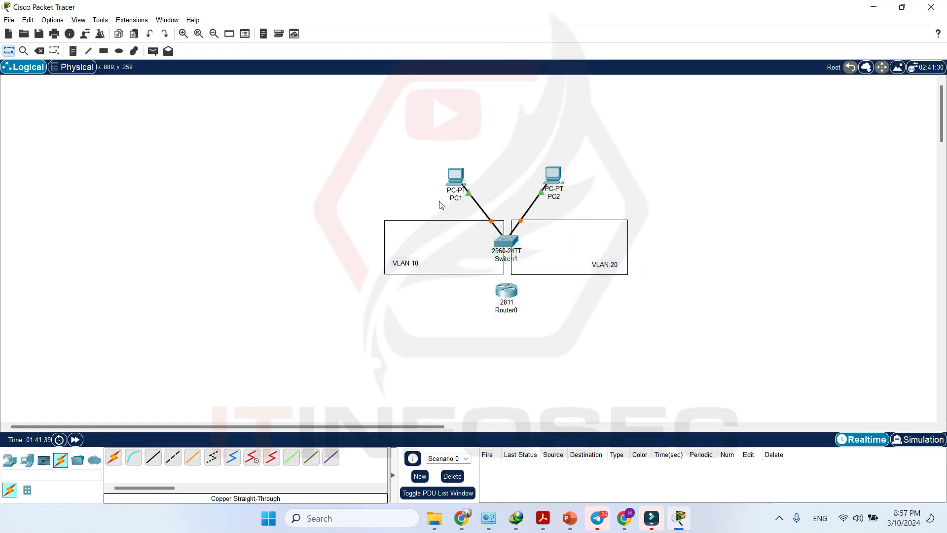
Step: Connect Router0's FastEthernet0/0 to Switch1's FastEthernet0/24 with a copper straight-through cable and move Router0 further below the switch
click(157, 463)
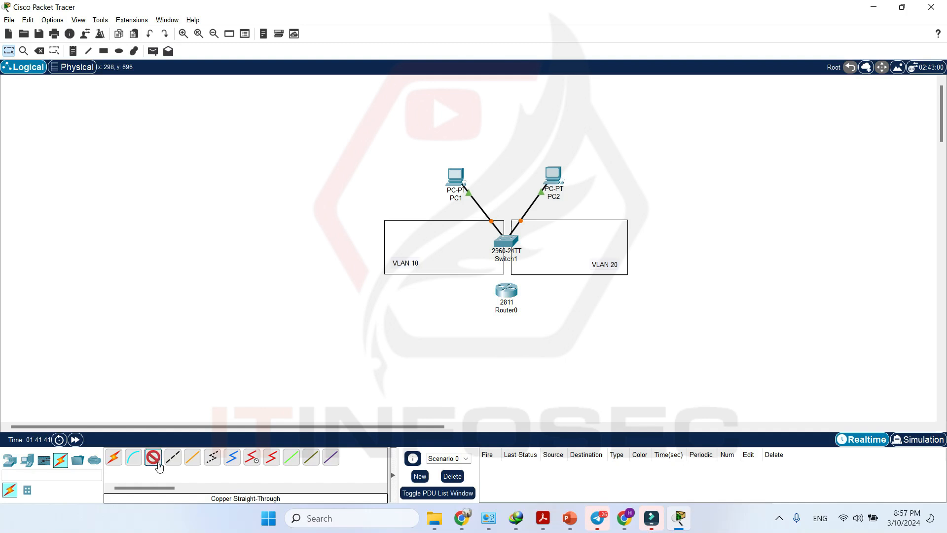
click(509, 291)
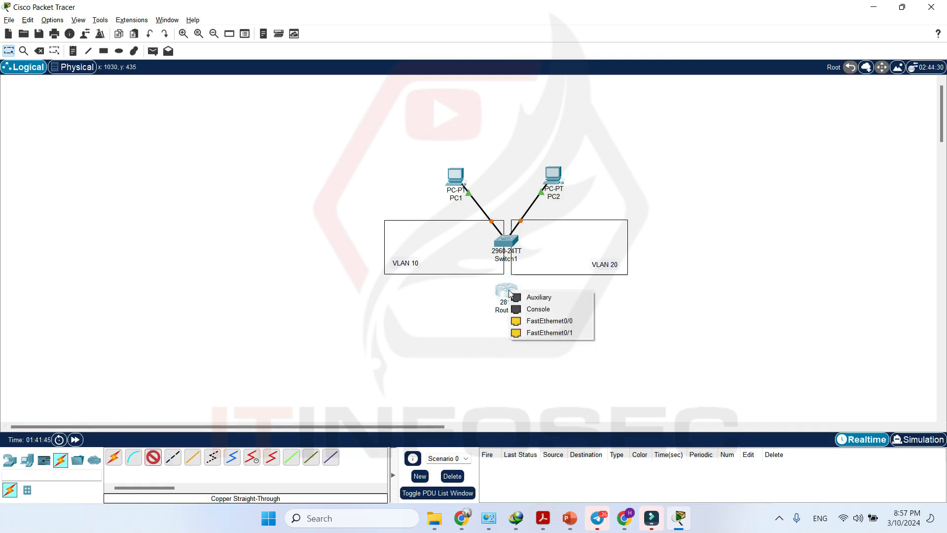
click(582, 322)
click(505, 241)
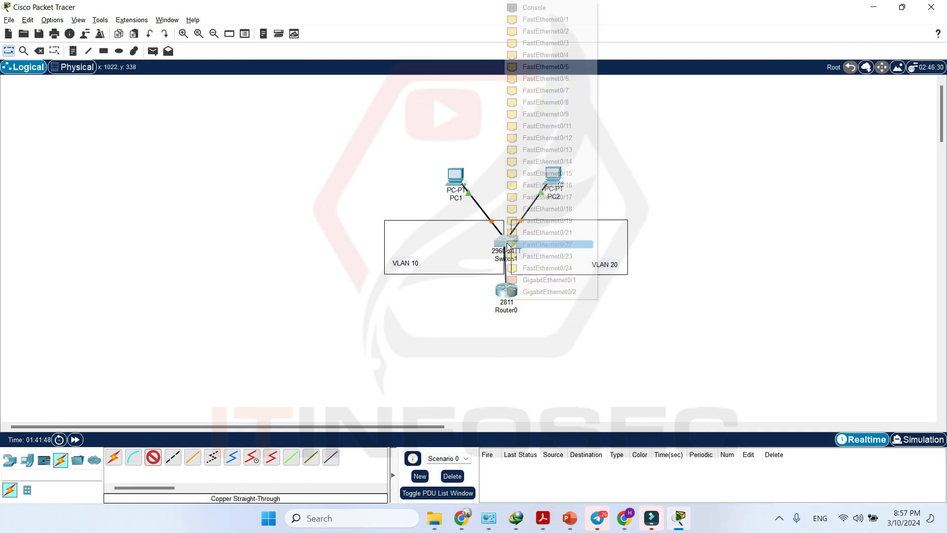
click(576, 266)
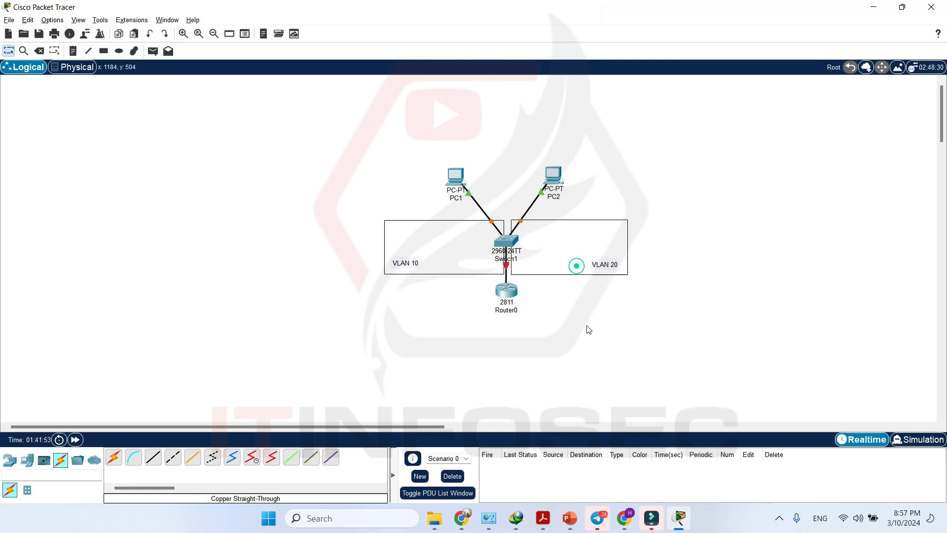
drag(509, 298, 509, 340)
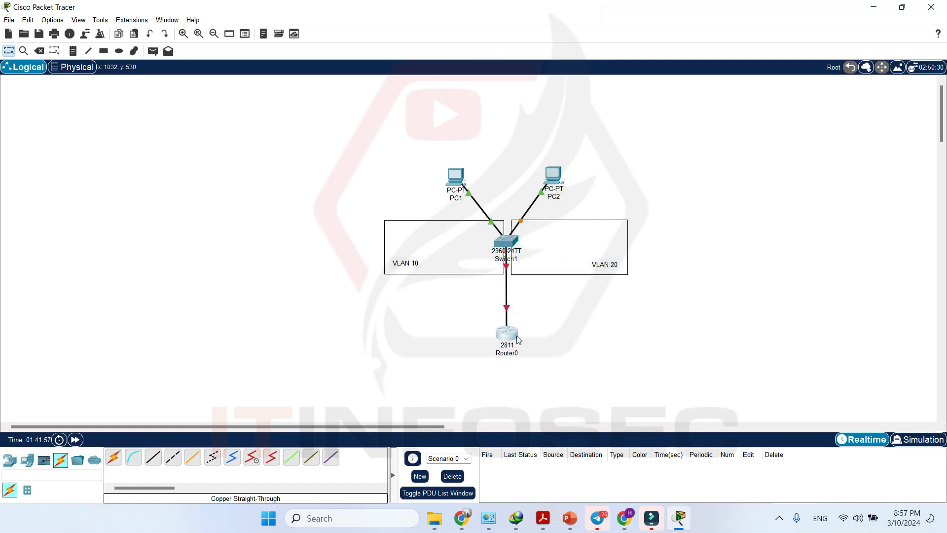
Step: Examine the power switch and Ethernet ports in Router0's enlarged physical device view
click(513, 339)
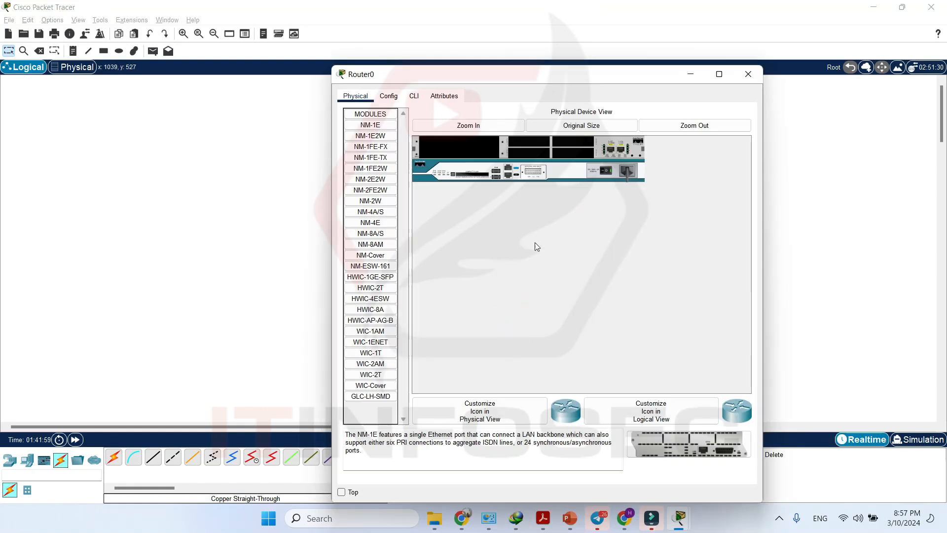
click(489, 127)
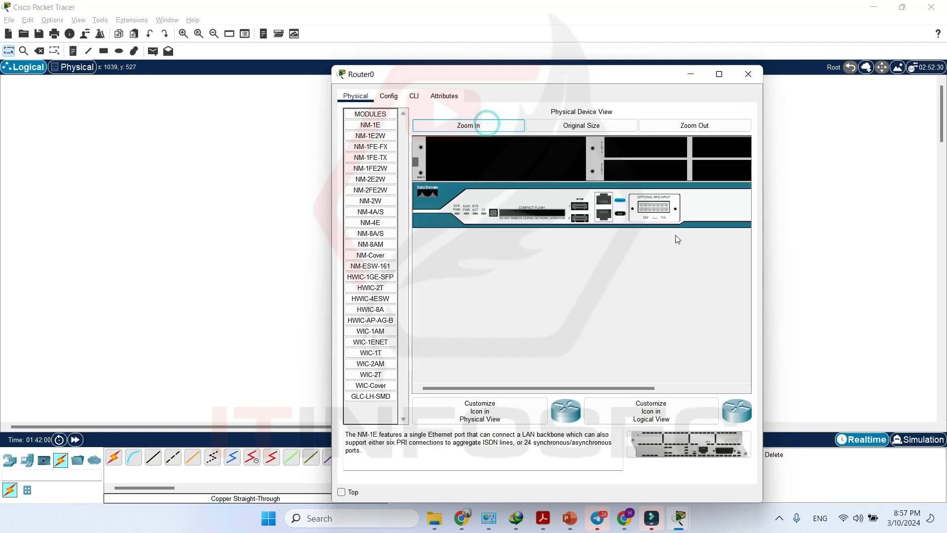
drag(643, 389, 730, 395)
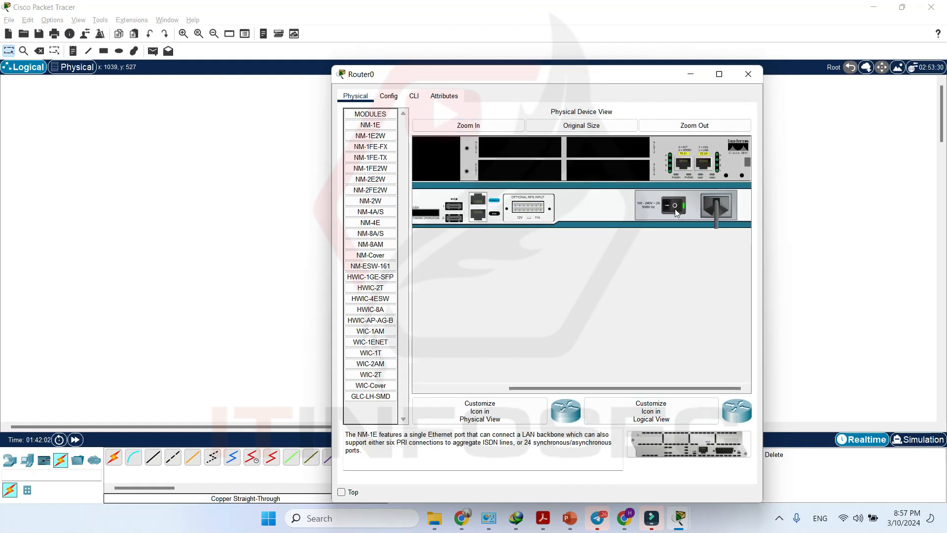
click(748, 74)
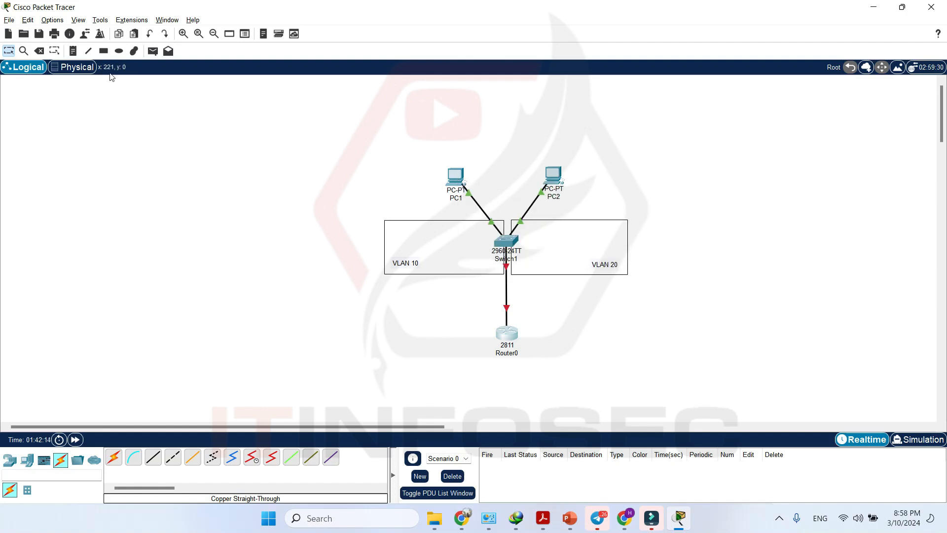
Step: Add the notes 10.0.0.10 and 20.0.0.20 and place them left and right of the link just above Router0
click(73, 51)
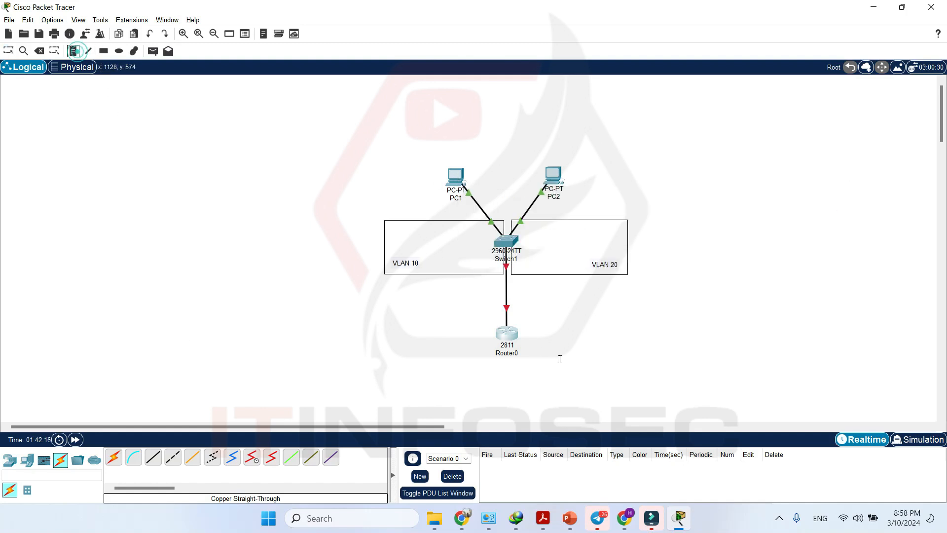
click(555, 317)
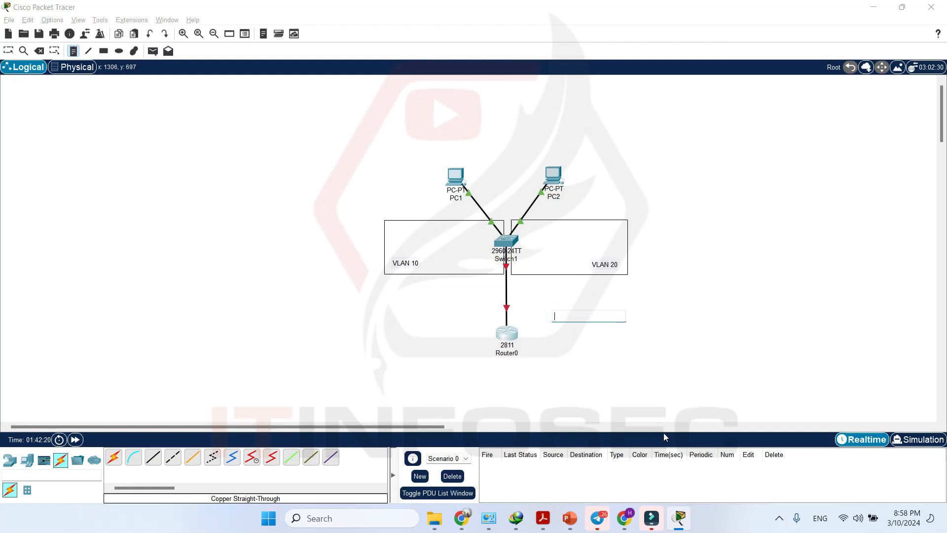
text(10.0.0.10)
click(561, 346)
text(20.0)
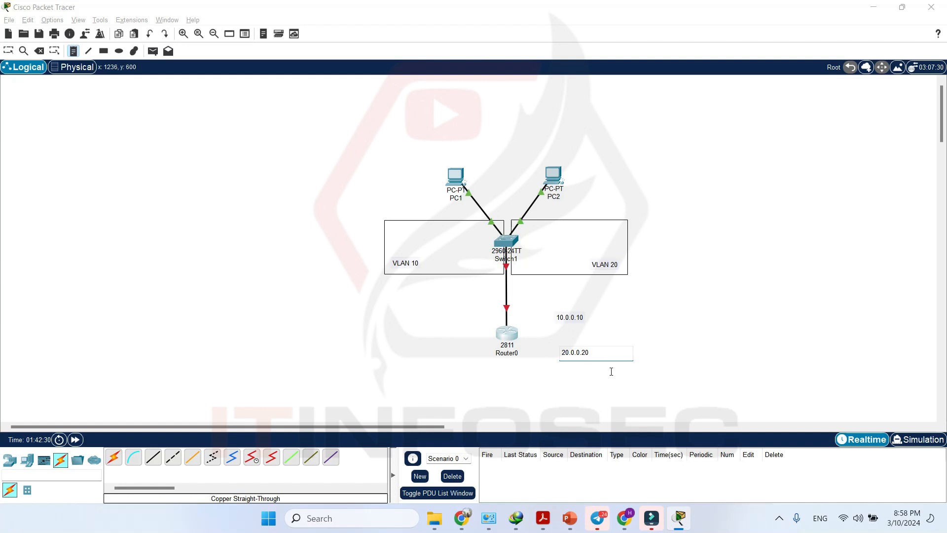
click(739, 353)
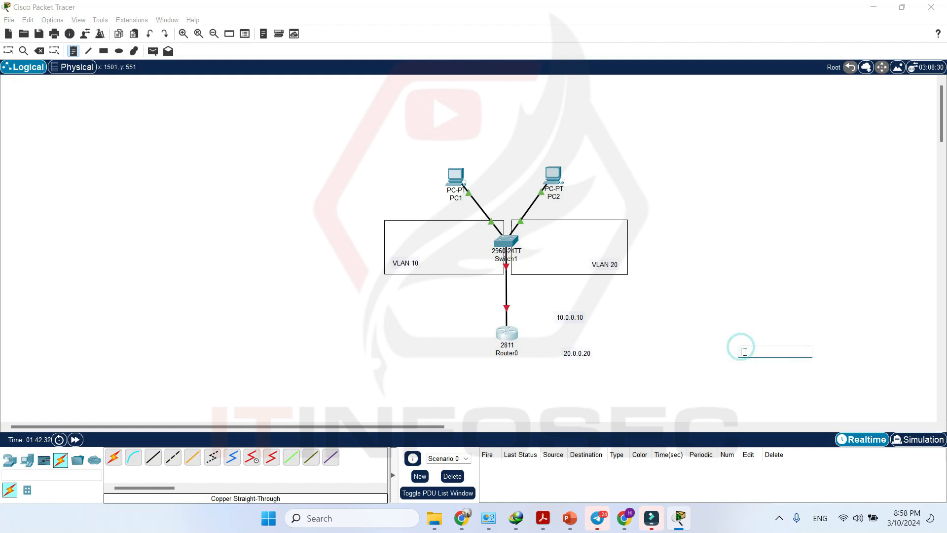
key(Escape)
drag(580, 321, 497, 321)
drag(584, 357, 536, 321)
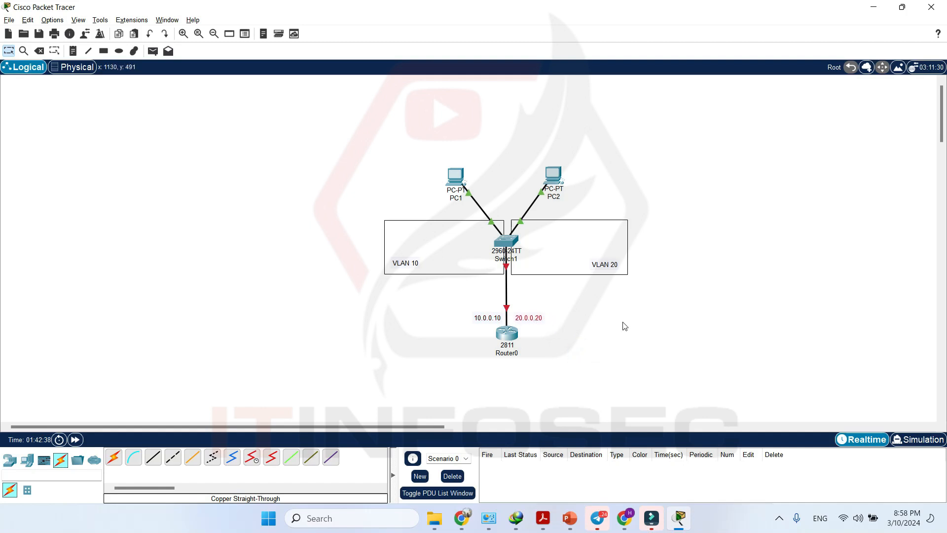
Step: Configure PC1 with static IPv4 address 10.0.0.1, subnet mask 255.0.0.0 and default gateway 10.0.0.10
click(456, 178)
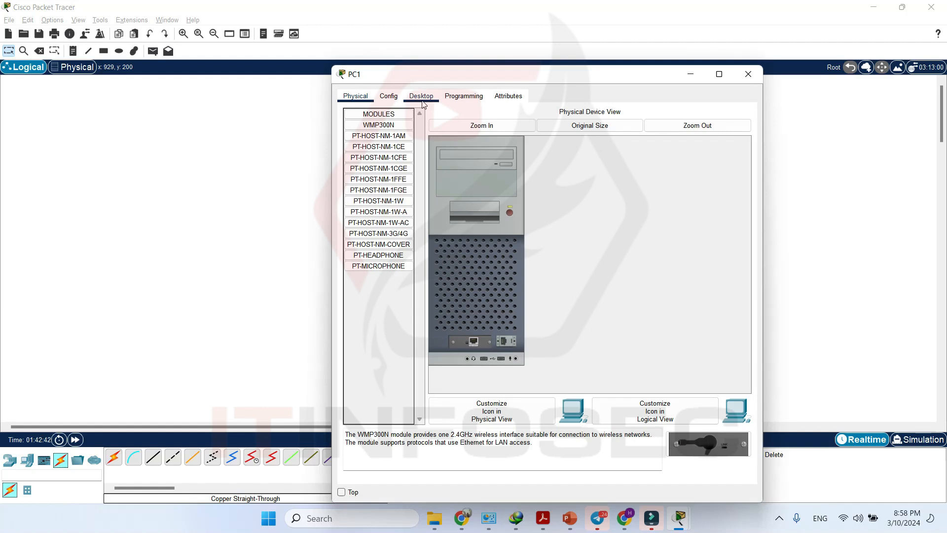
click(422, 101)
click(383, 143)
click(519, 171)
text(10.0.0.1)
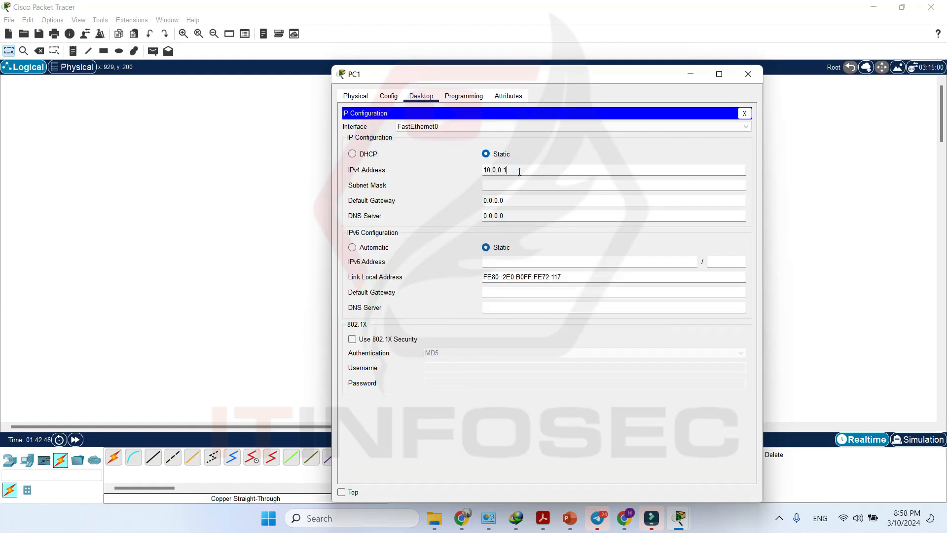
key(Tab)
key(Tab)
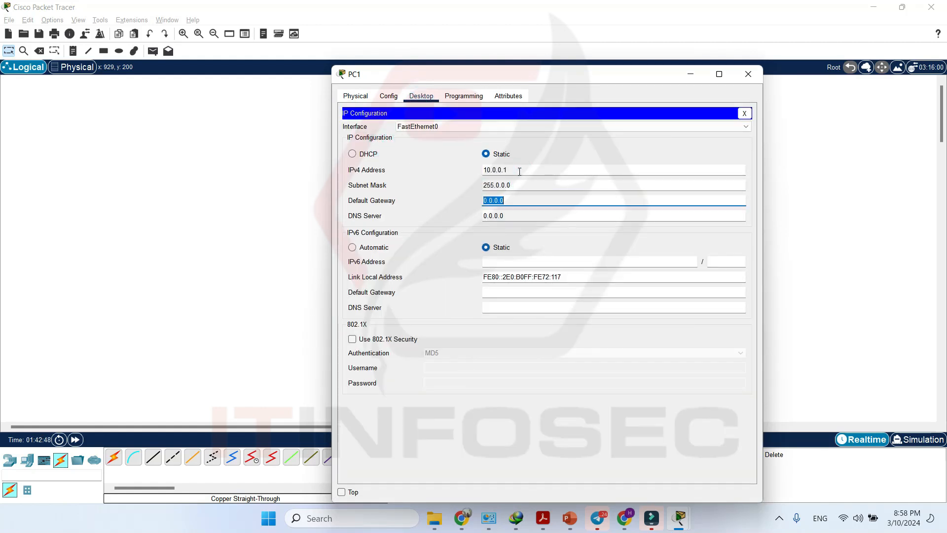
text(10.0.0)
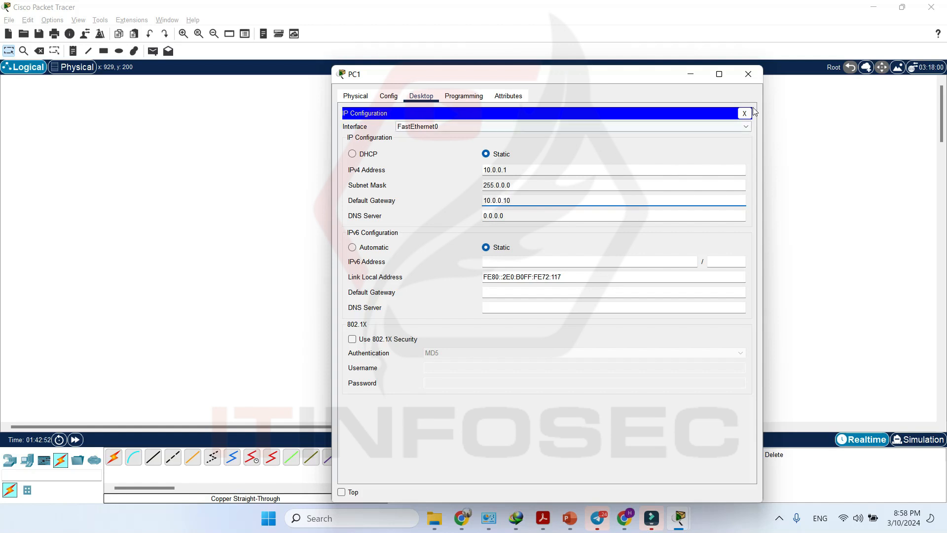
Step: Configure PC2 with static IPv4 address 20.0.0.1, subnet mask 255.0.0.0 and default gateway 20.0.0.20
click(748, 74)
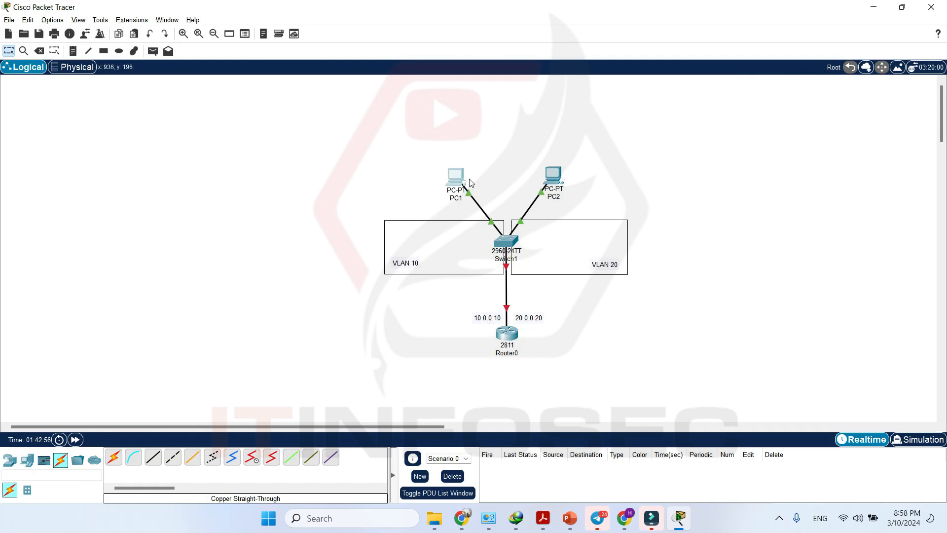
click(552, 178)
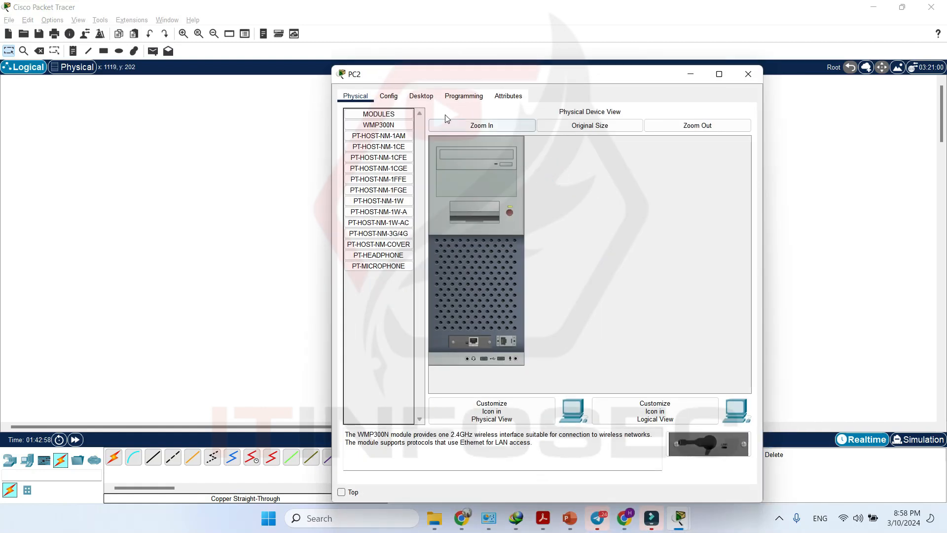
click(420, 96)
click(380, 135)
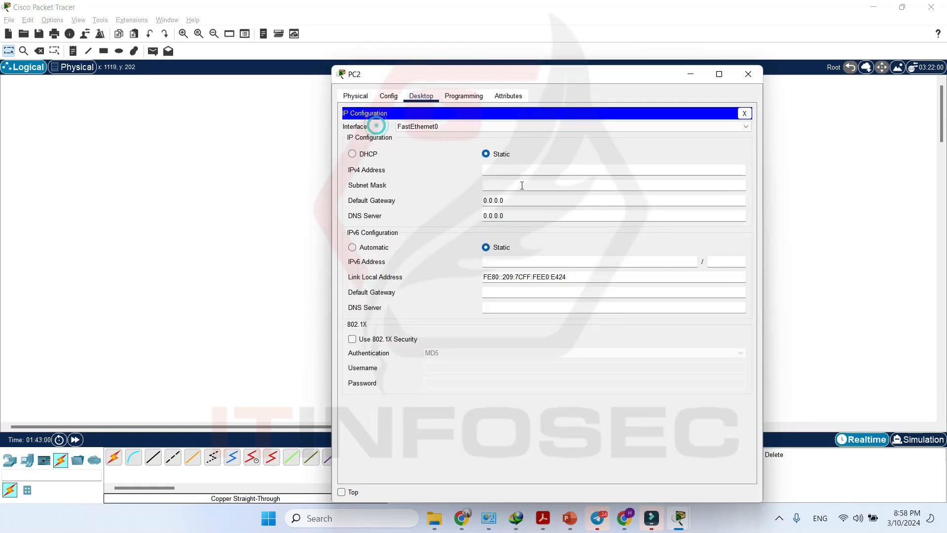
click(521, 175)
text(20.0.0.1)
key(Tab)
key(Tab)
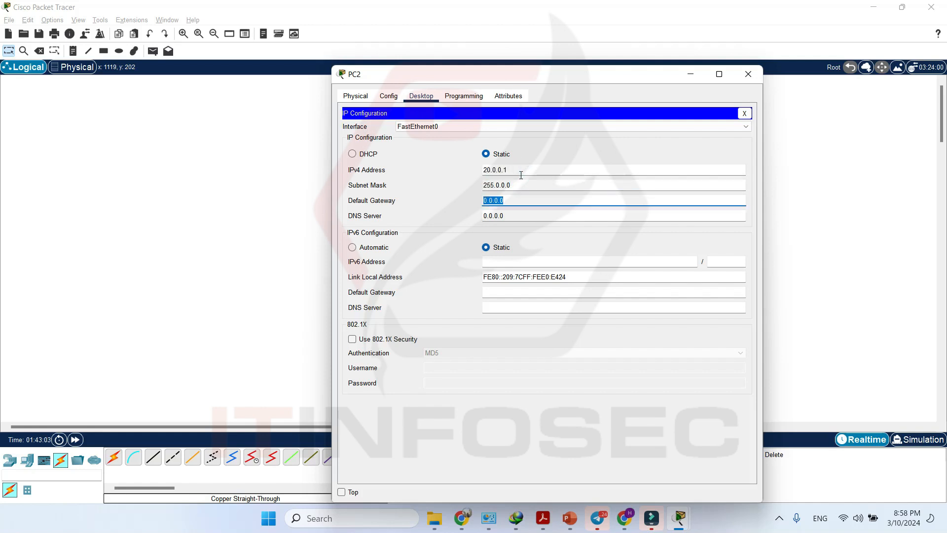
text(20.0.0.20)
click(748, 74)
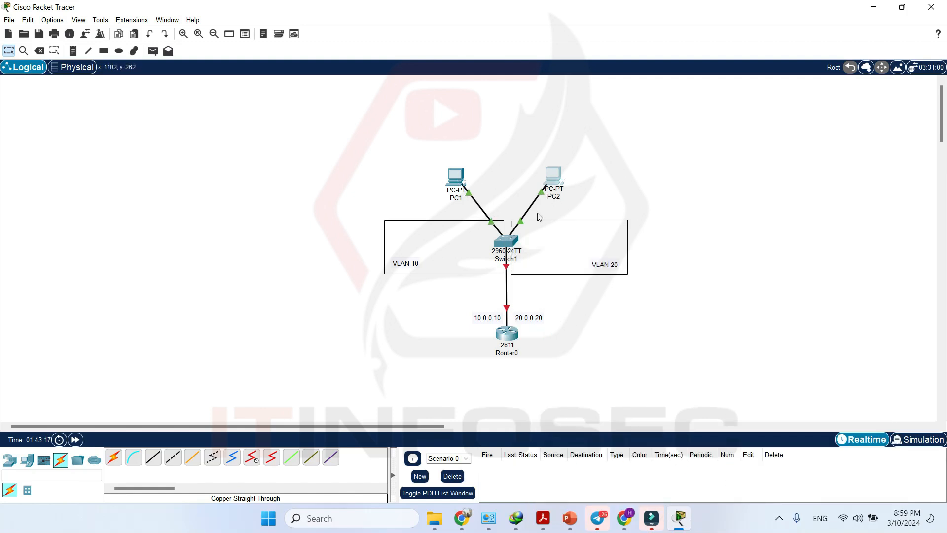
Step: Enter global configuration mode on Switch1's command line with ena and conf t
click(506, 242)
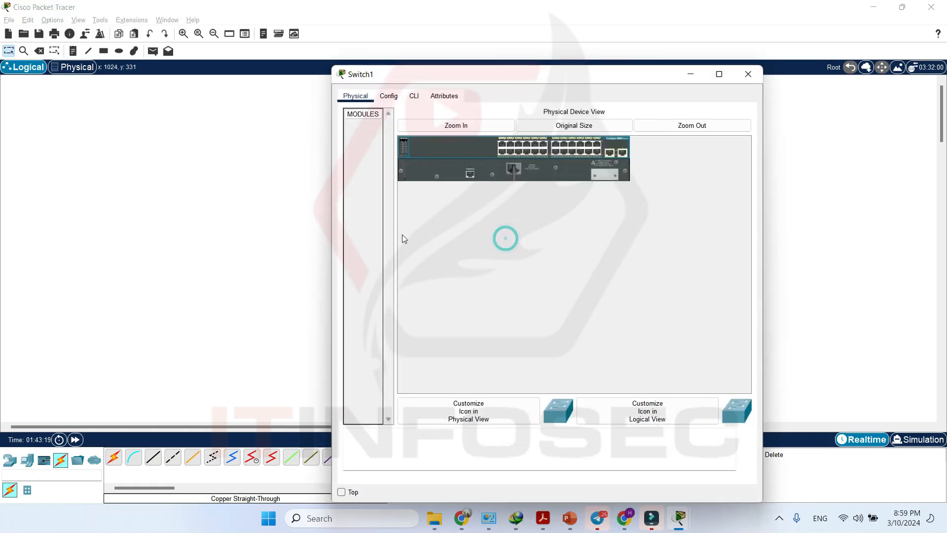
click(414, 96)
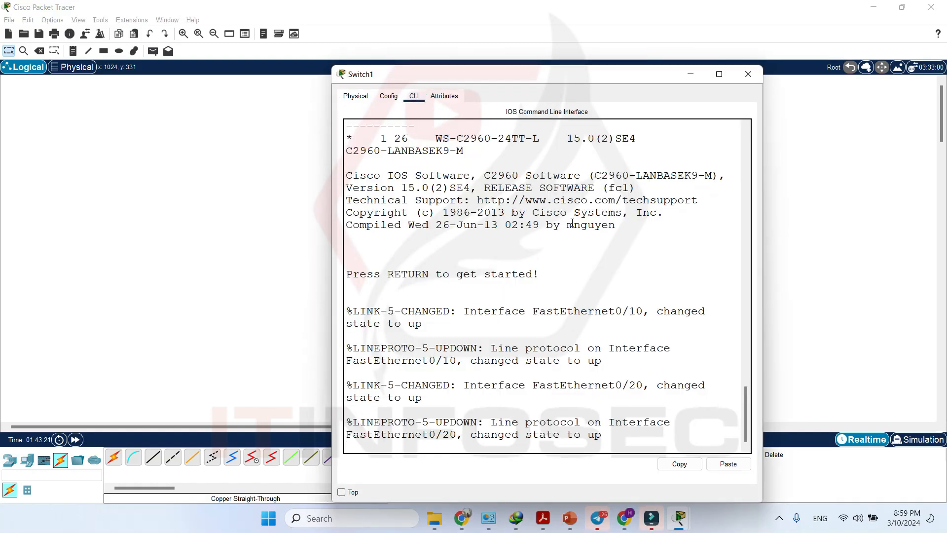
key(Return)
key(Return)
key(Return)
key(Return)
key(Return)
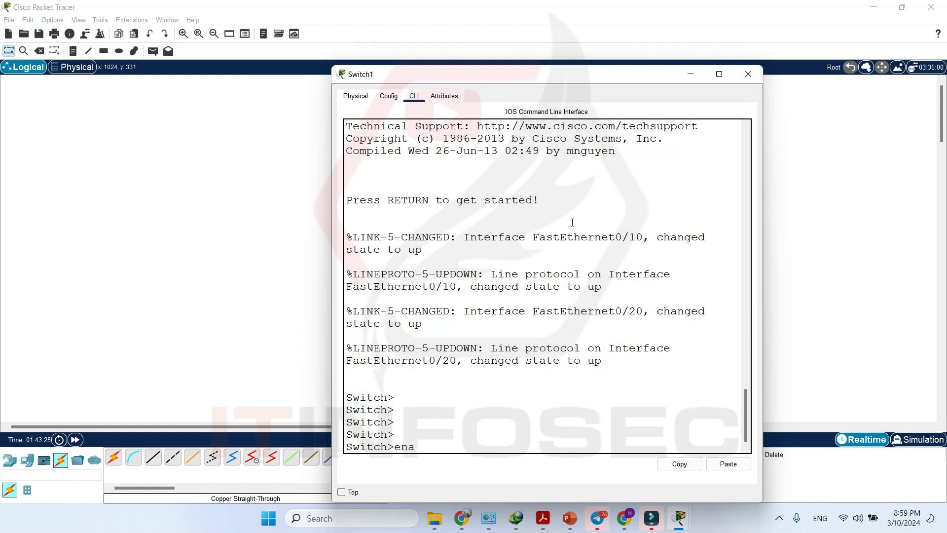
text(ena)
key(Return)
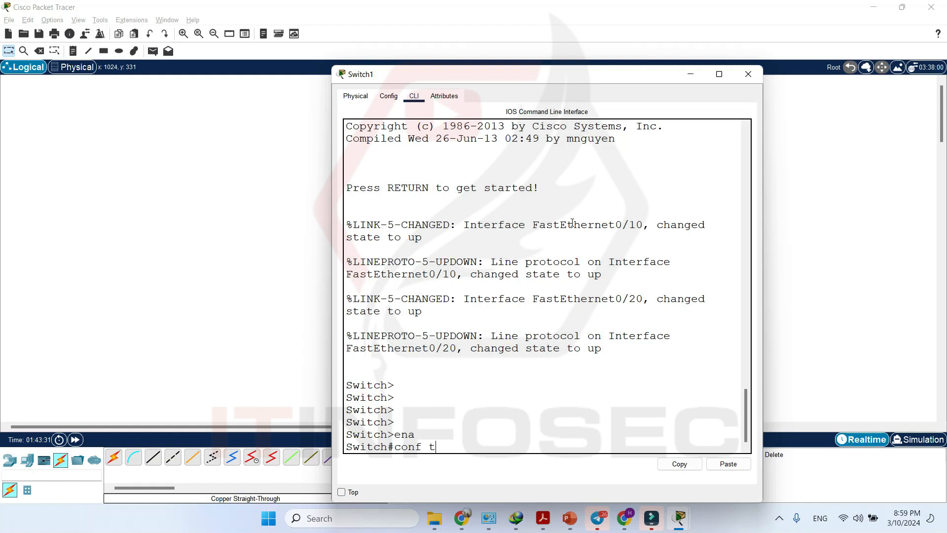
key(Return)
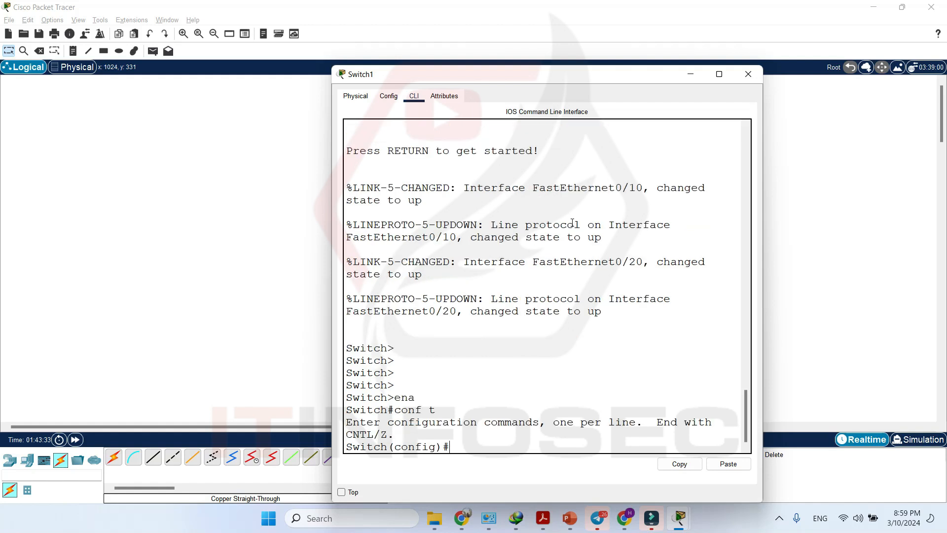
key(Return)
key(Return)
Step: Set Switch1's interface fastEthernet 0/10 to switchport mode access
text(int)
key(Tab)
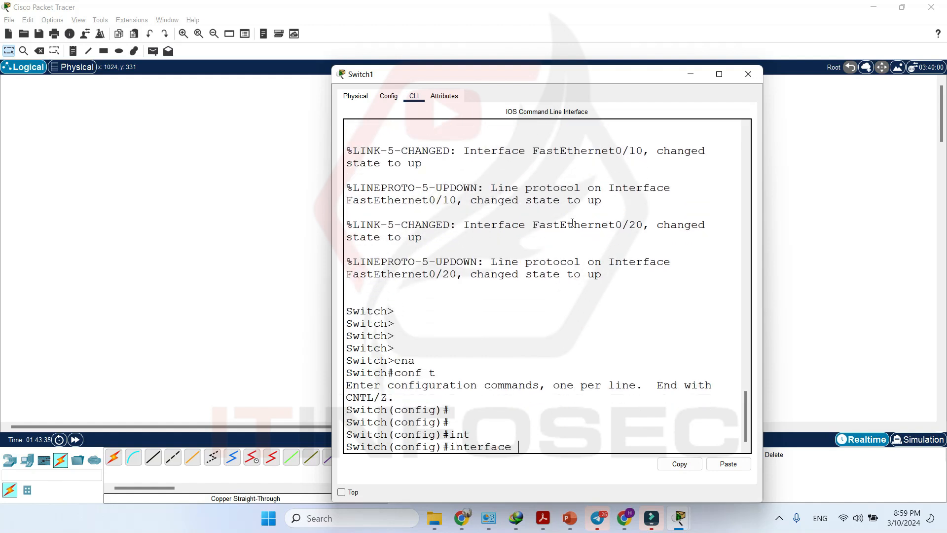
text(fa)
key(Tab)
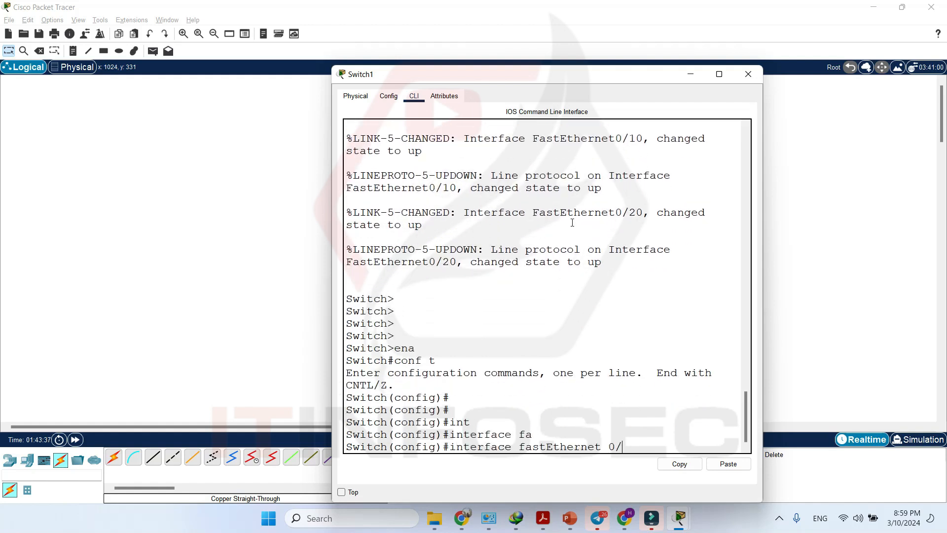
key(Return)
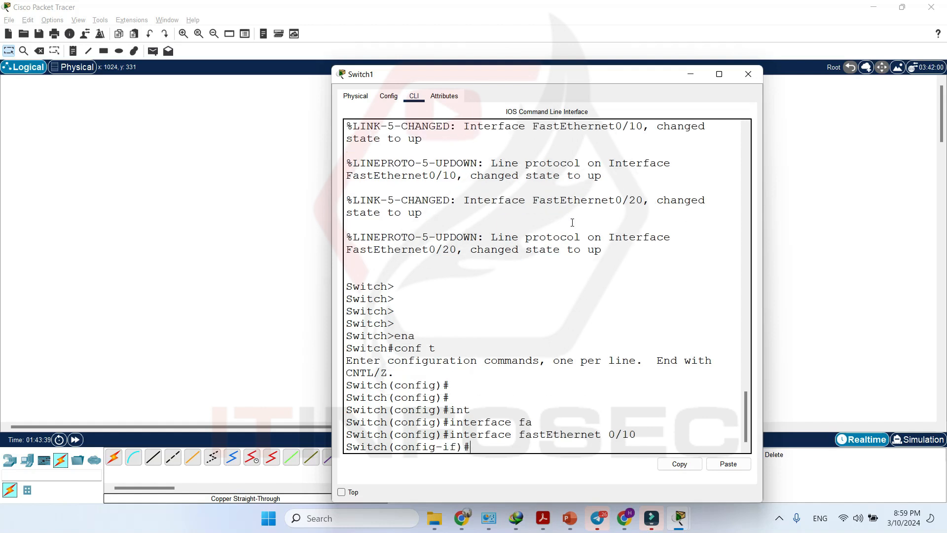
key(Return)
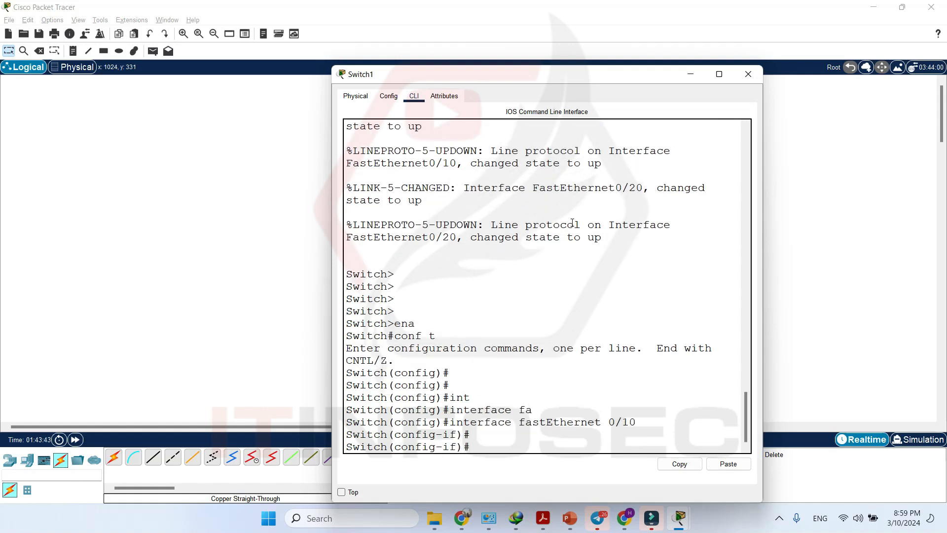
text(swi)
key(Tab)
text(mo)
key(Tab)
text(acc)
key(Tab)
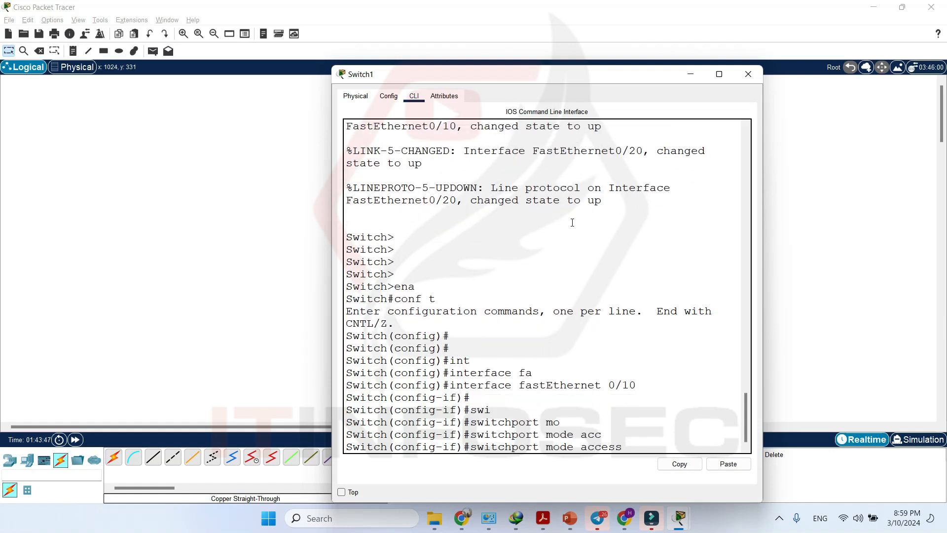
key(Return)
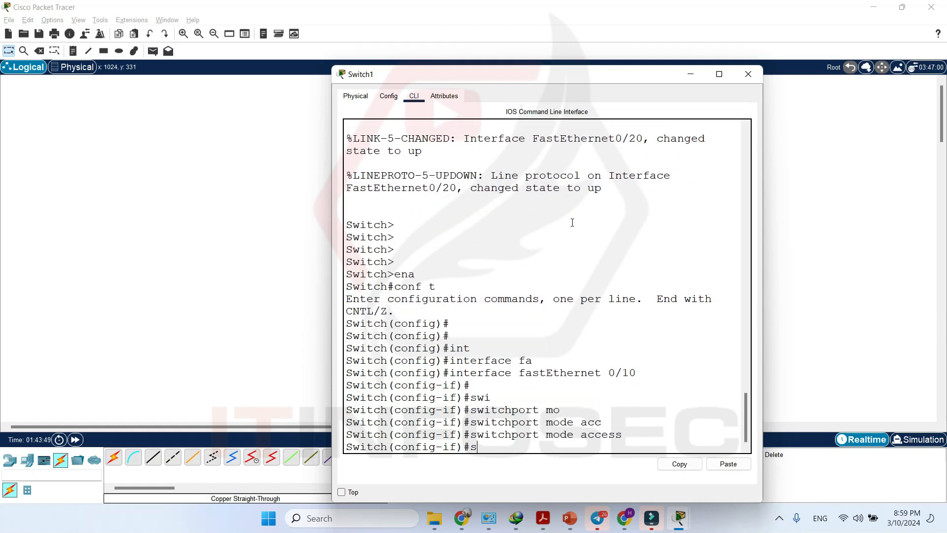
Step: Assign interface fastEthernet 0/10 to access VLAN 10 and return to global configuration mode
text(swi)
key(Tab)
text(acc)
key(Tab)
text(vl)
key(Tab)
text(10)
key(Return)
key(Return)
key(Return)
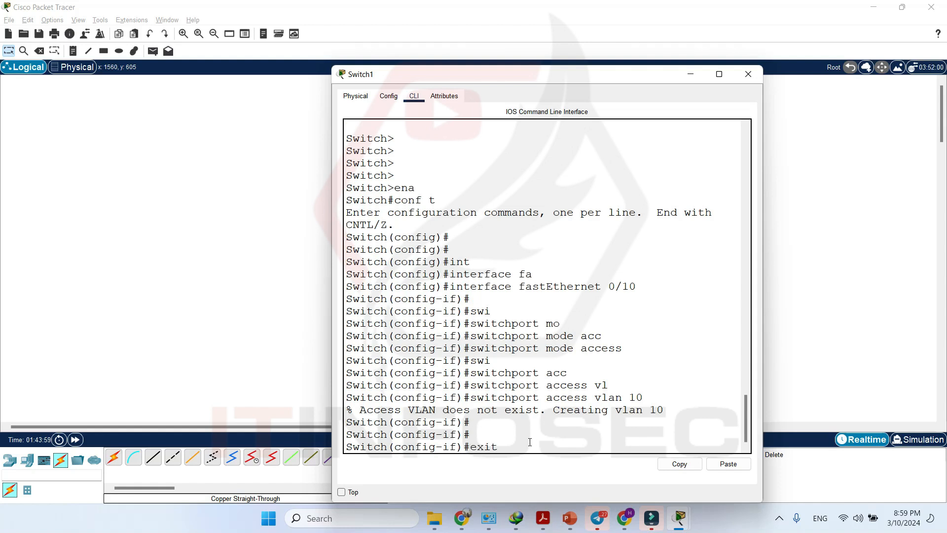
text(exit)
key(Return)
key(Return)
Step: List the available switchport modes for interface fastEthernet 0/20 and set it to switchport mode access
text(int)
key(Tab)
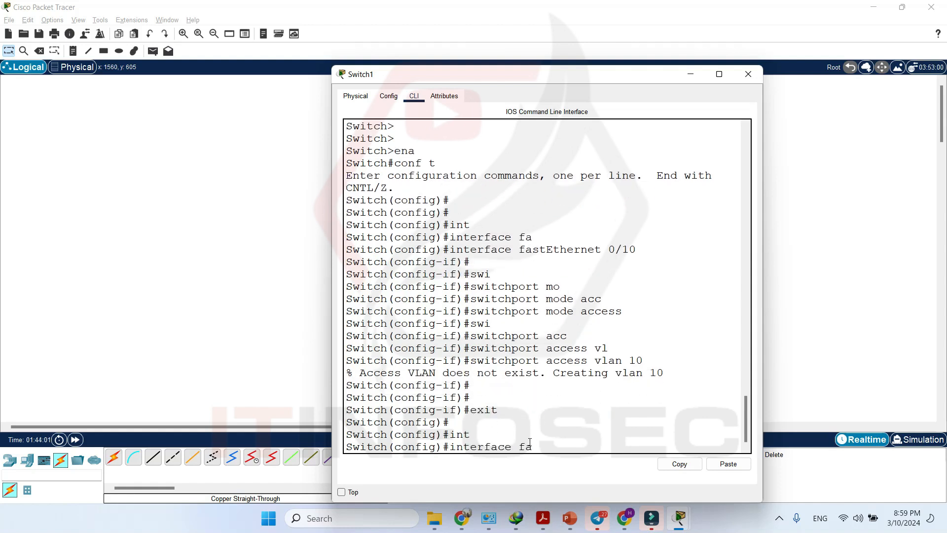
text(fa)
key(Tab)
text(0/20)
key(Return)
text(swi)
key(Tab)
text(mo)
key(Tab)
text(acc)
key(Tab)
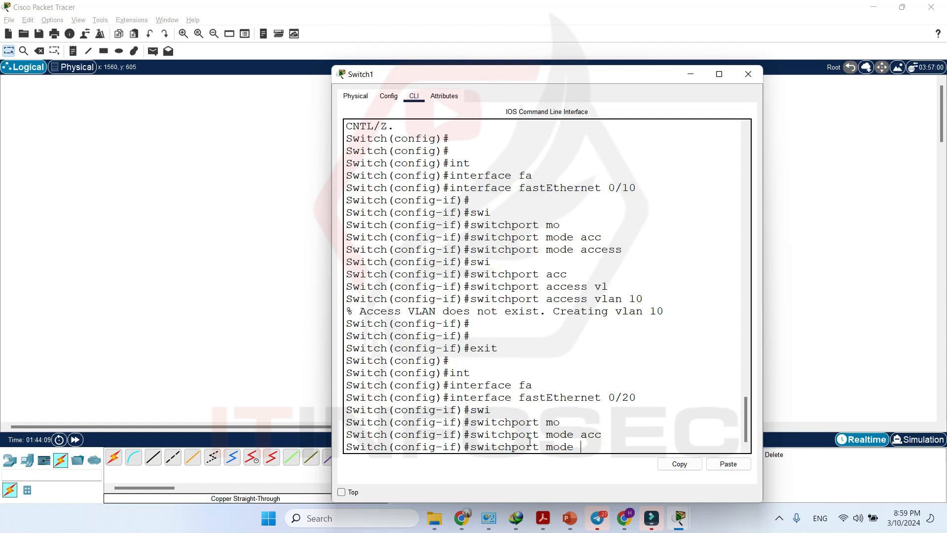
text(?)
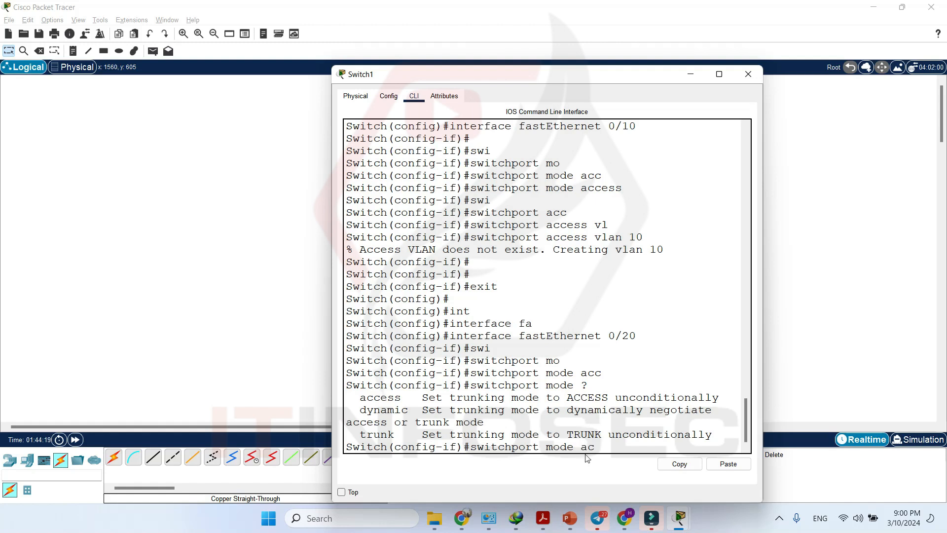
text(c)
key(Tab)
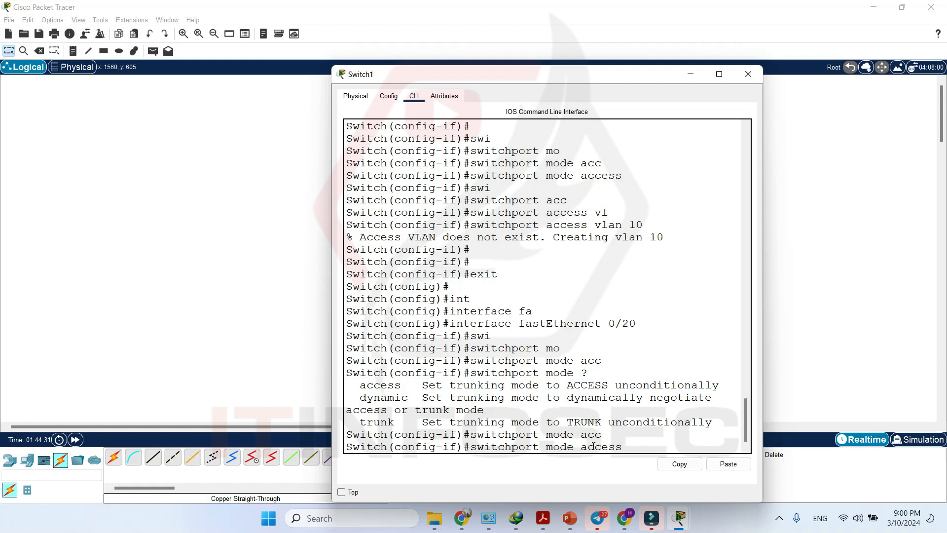
key(Return)
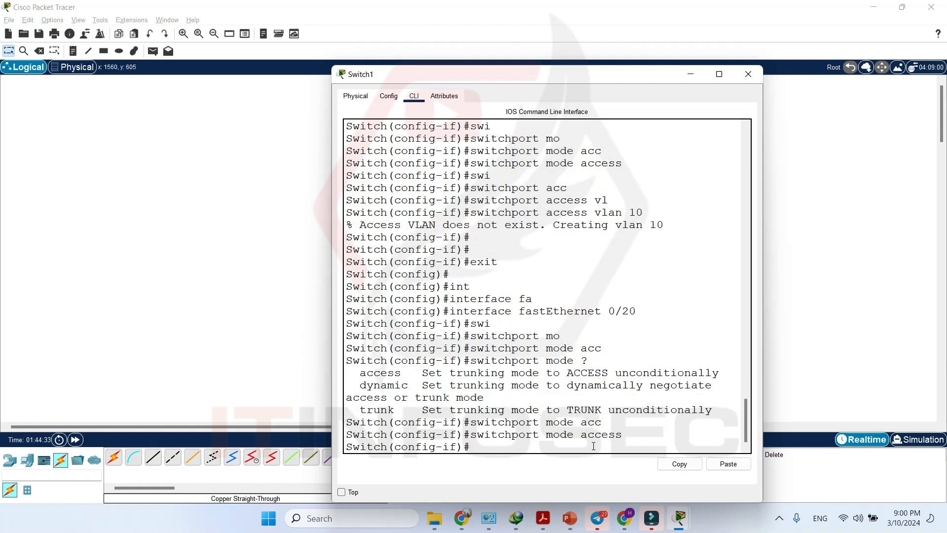
Step: Assign interface fastEthernet 0/20 to access VLAN 20 and return to global configuration mode
text(swi)
key(Tab)
text(acc)
key(Tab)
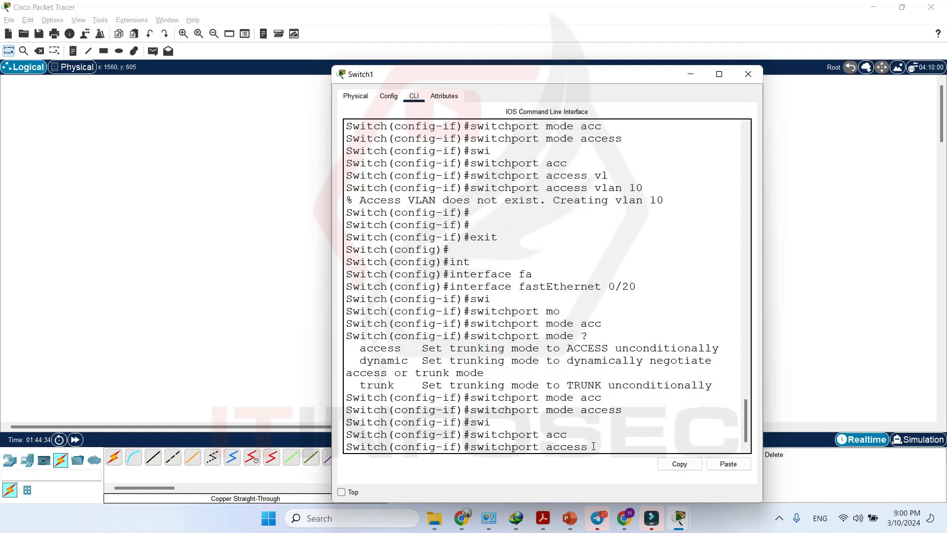
text(vl)
key(Tab)
text(20)
key(Return)
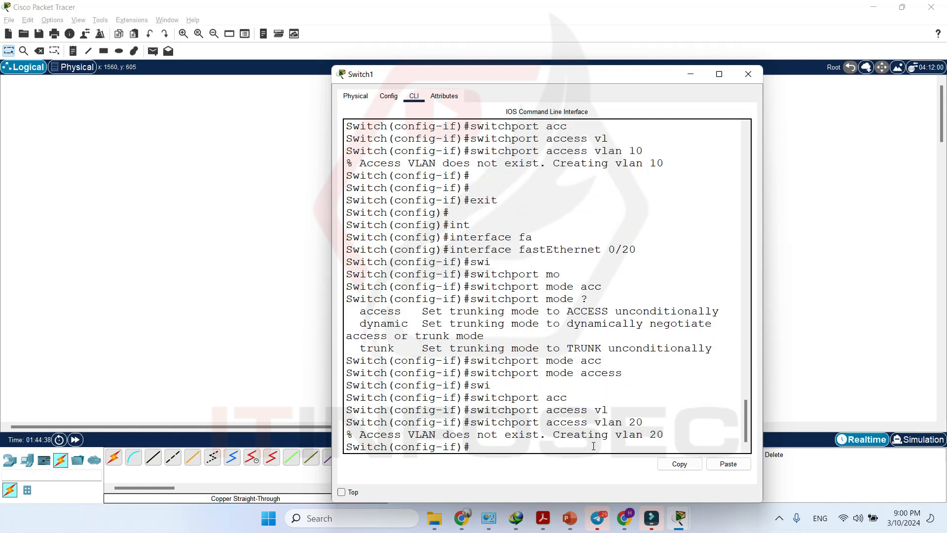
text(exi)
key(BackSpace)
text(t)
key(Return)
key(Return)
key(Return)
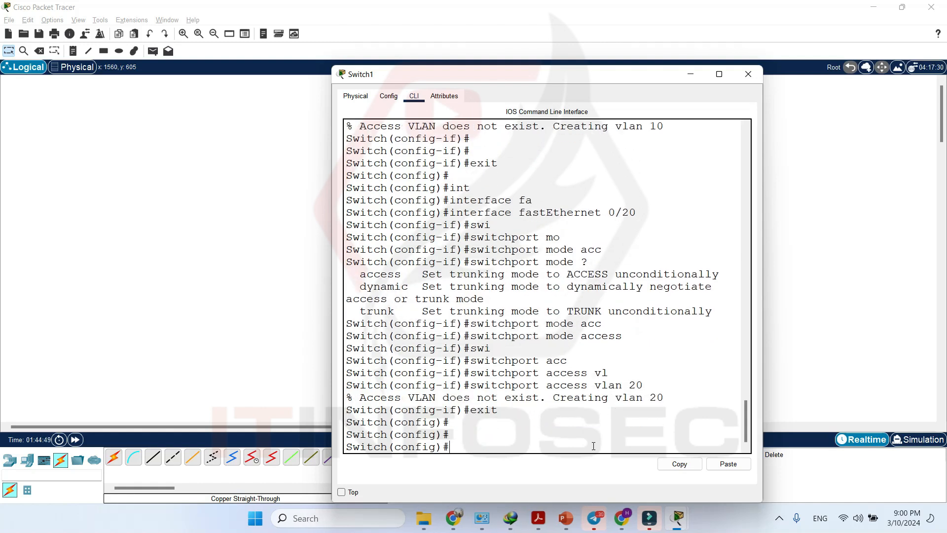
Step: Set Switch1's router-facing interface fastEthernet 0/24 to switchport mode trunk and close the switch window
drag(604, 76, 302, 25)
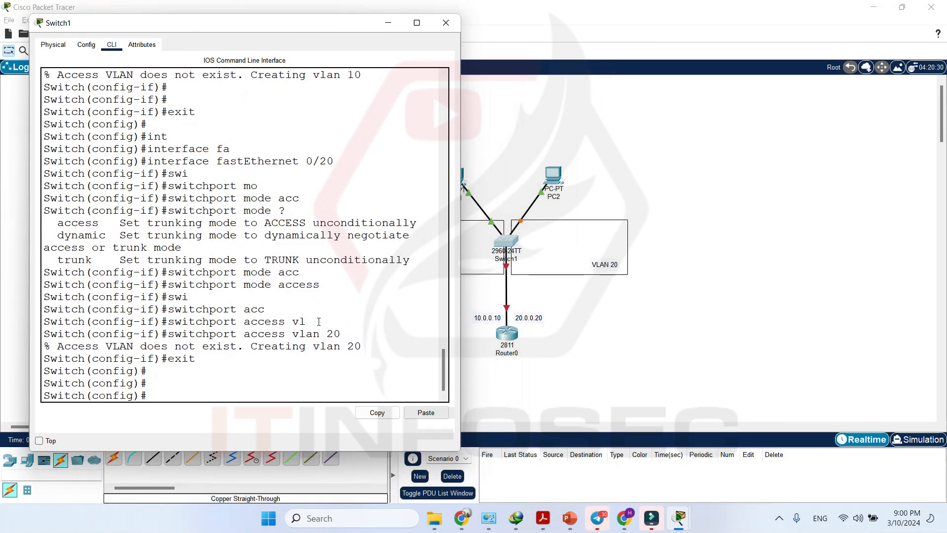
text(int)
key(Tab)
text(fa)
key(Tab)
text(0/24)
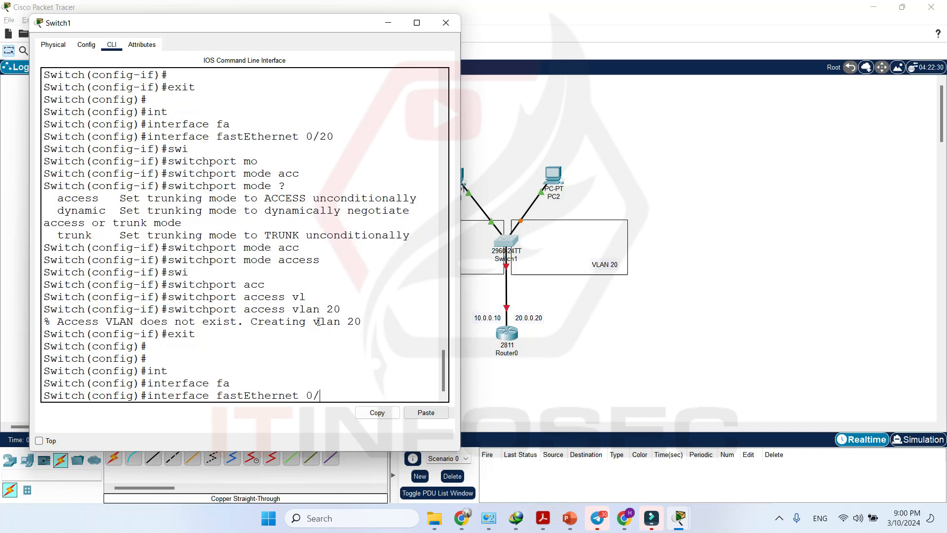
key(Return)
key(Return)
key(Return)
text(switchport mode)
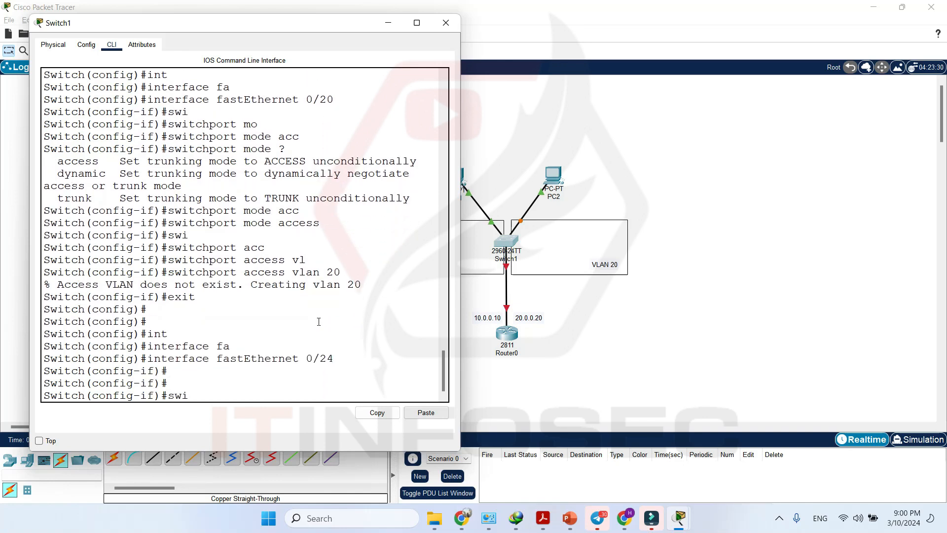
key(Tab)
text(mo)
key(Tab)
text(trunk)
key(Tab)
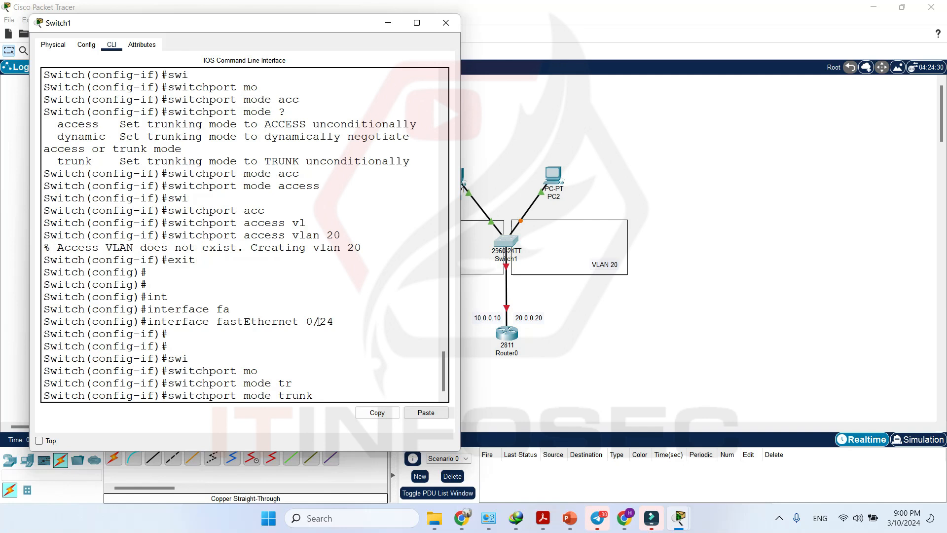
key(Return)
key(Return)
key(Return)
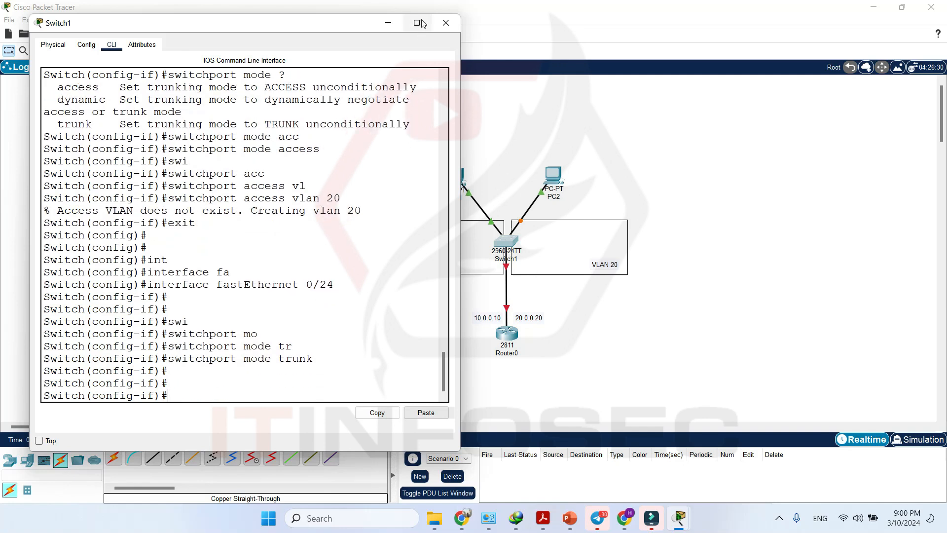
click(445, 23)
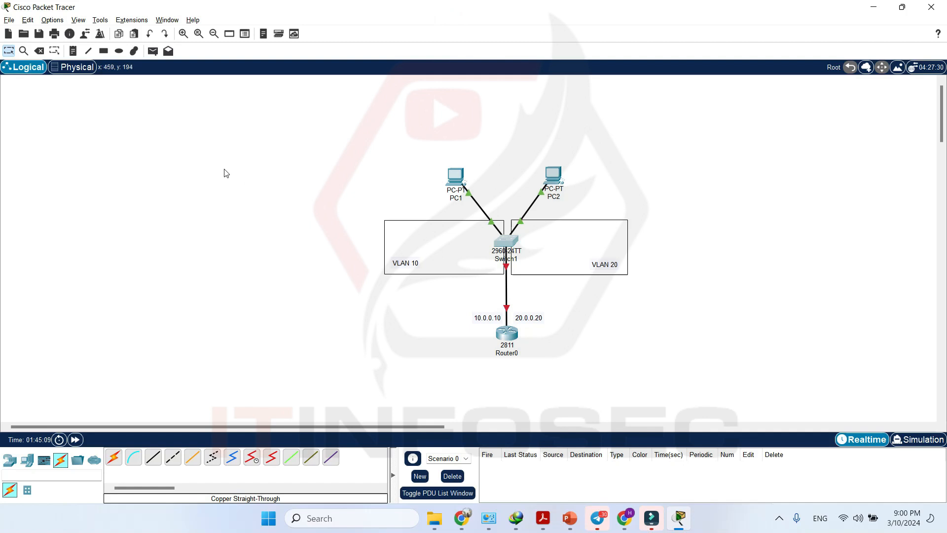
Step: Examine the rack, the cabling and the two PCs on the table in the physical workspace
click(74, 67)
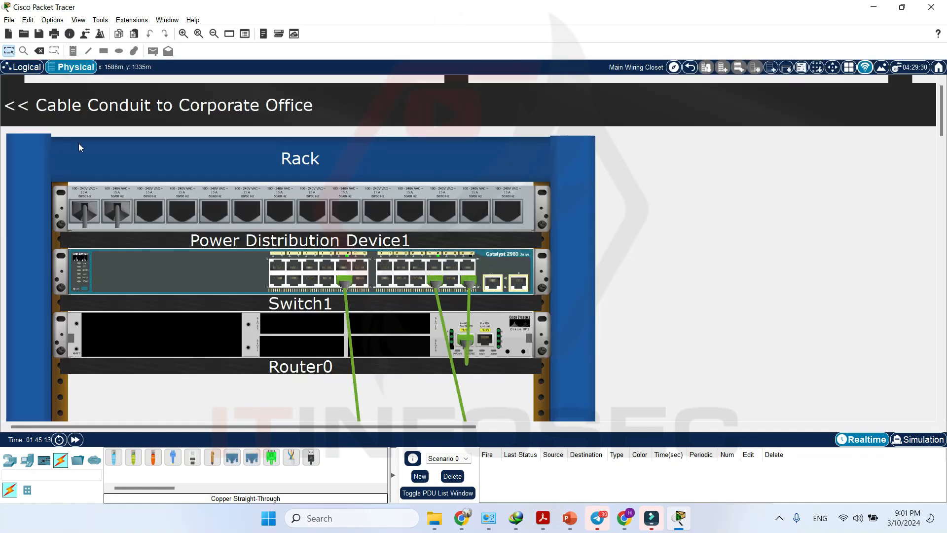
scroll(428, 327, down, 3)
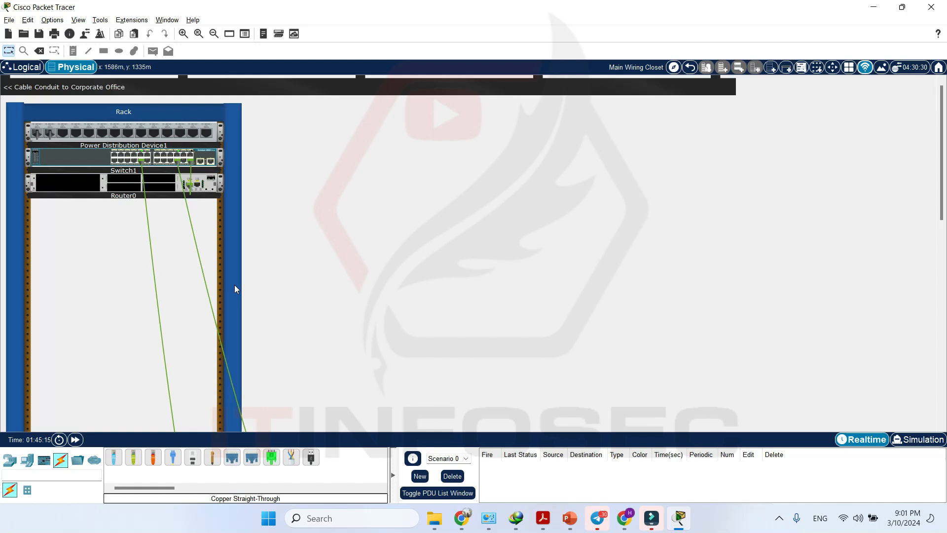
scroll(289, 321, down, 5)
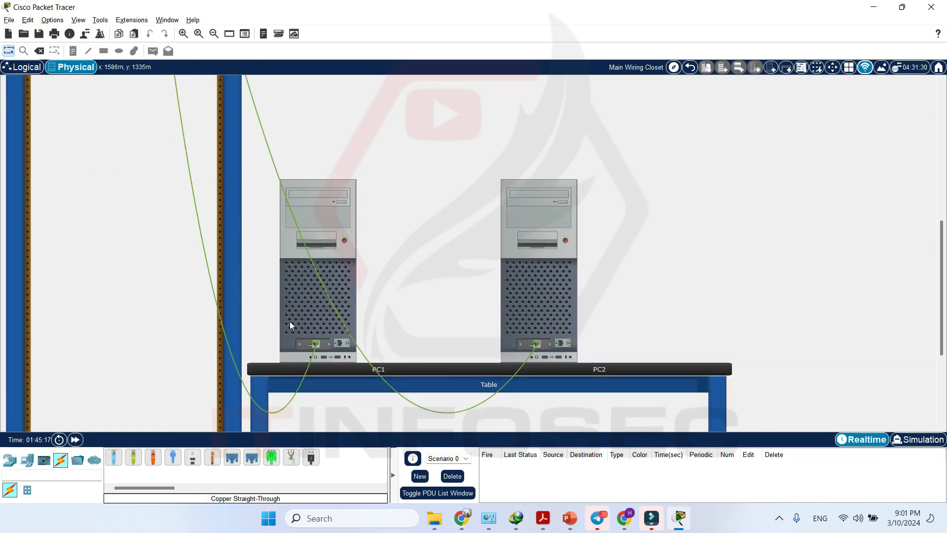
scroll(289, 321, down, 2)
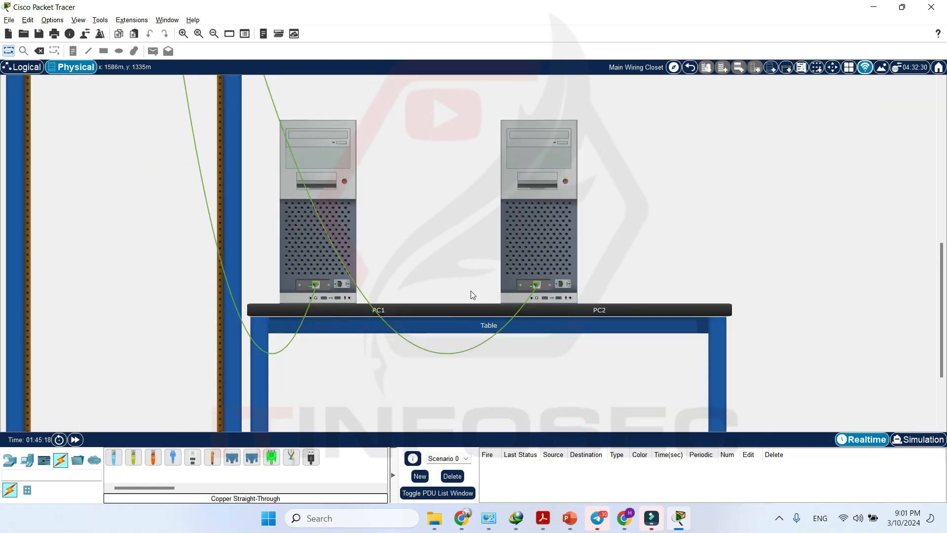
Step: Examine the cabling between Switch1 and Router0 in the physical rack and return to the logical workspace
scroll(465, 291, up, 6)
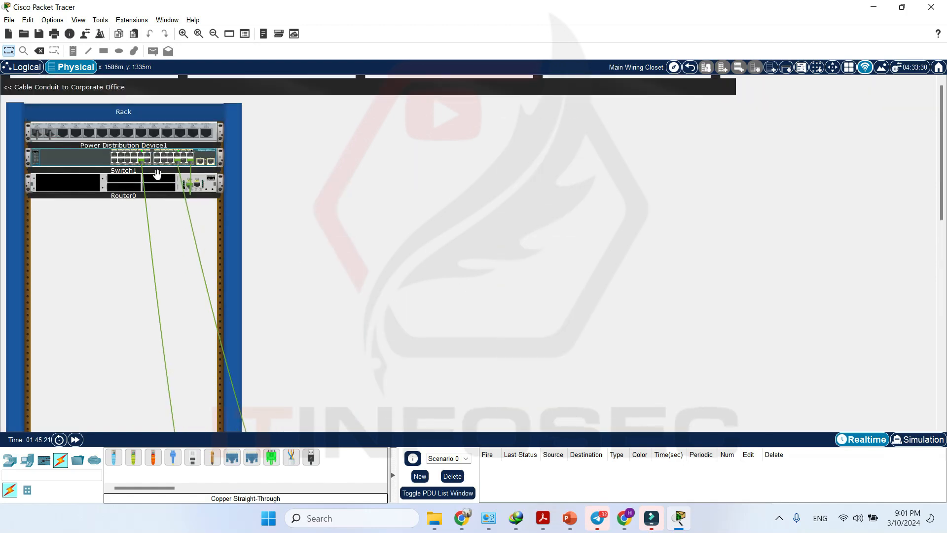
scroll(164, 181, up, 3)
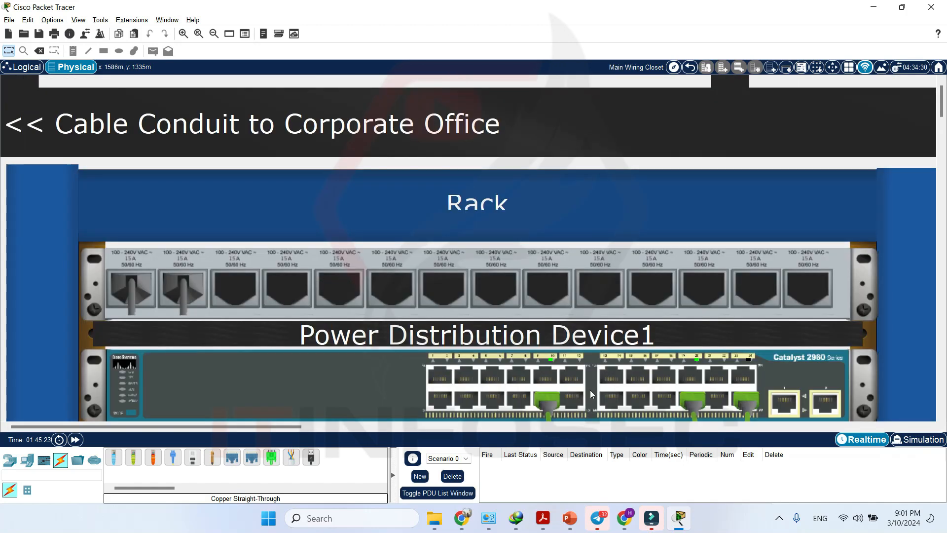
scroll(590, 389, down, 3)
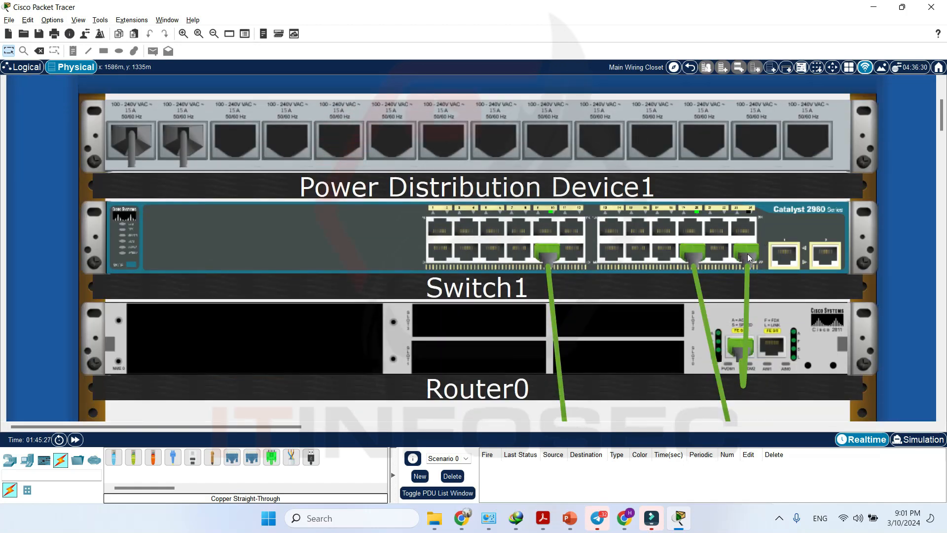
scroll(169, 142, down, 2)
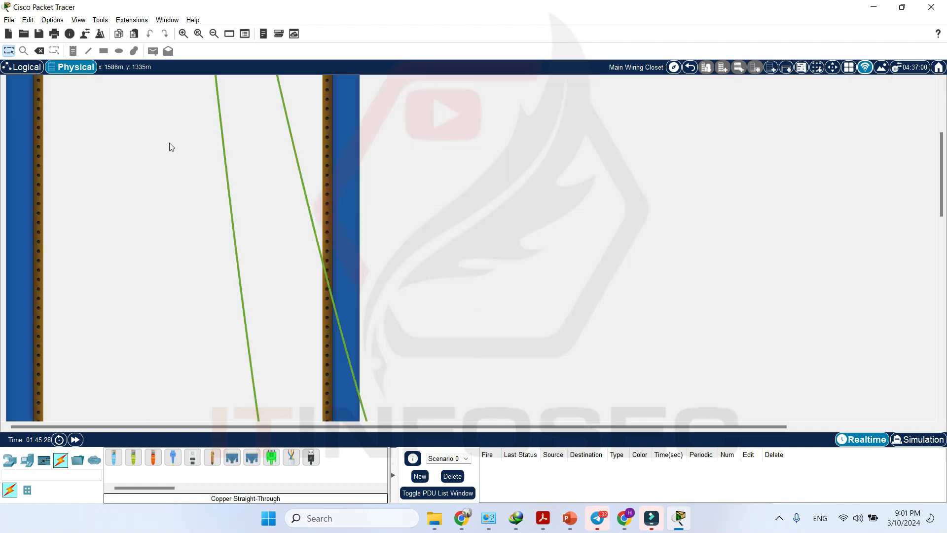
click(22, 67)
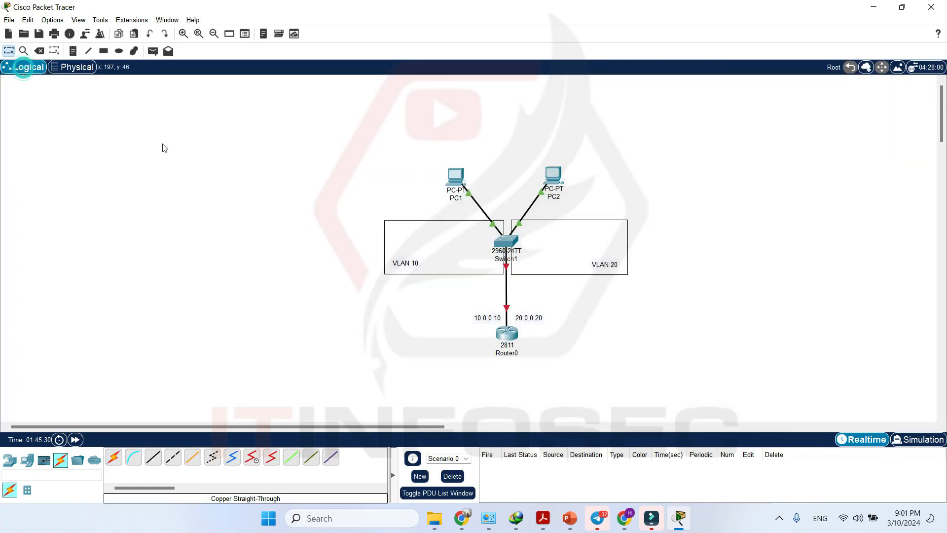
Step: Open Router0's command line and decline the initial configuration dialog with "no"
click(512, 334)
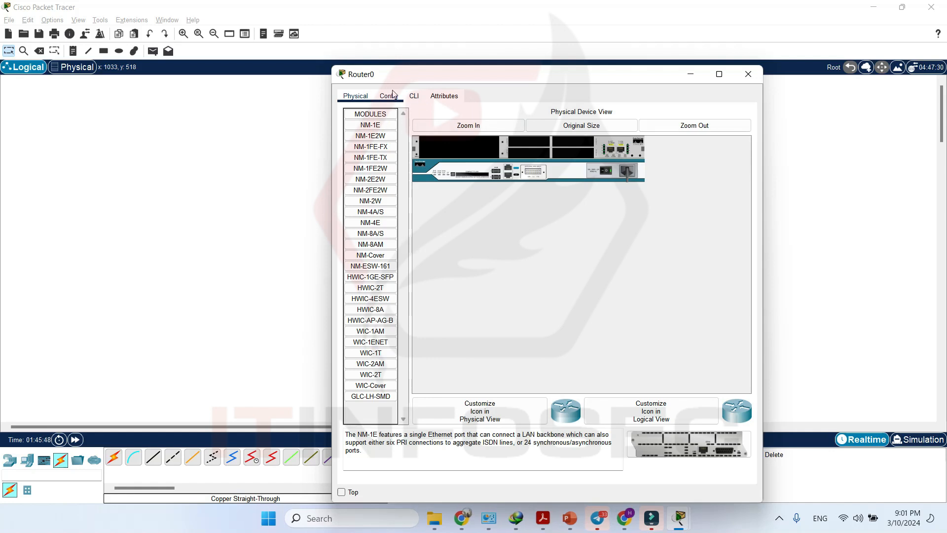
click(413, 96)
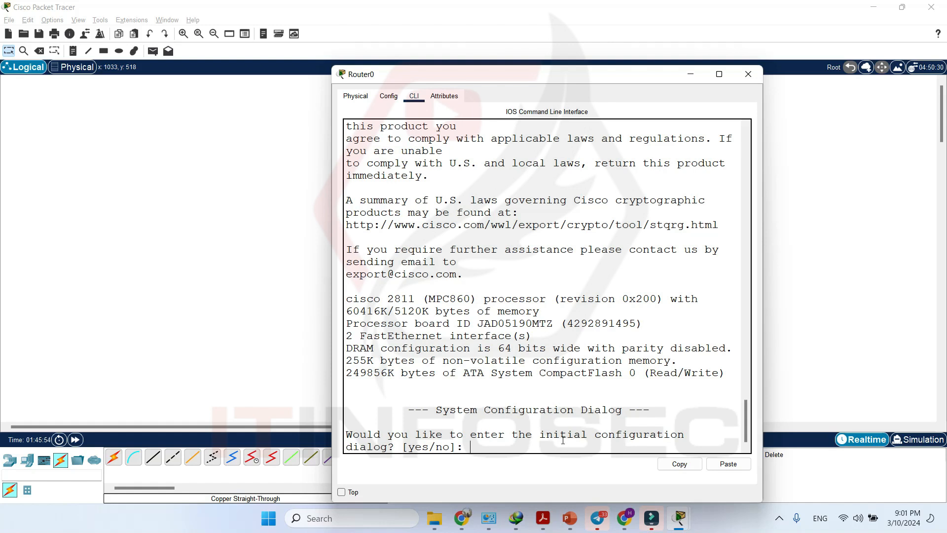
click(506, 437)
click(497, 449)
text(no)
key(Return)
key(Return)
key(Return)
key(Return)
key(Return)
Step: Enter privileged mode on Router0 and go into global configuration mode
text(ena)
key(Return)
key(Return)
text(con)
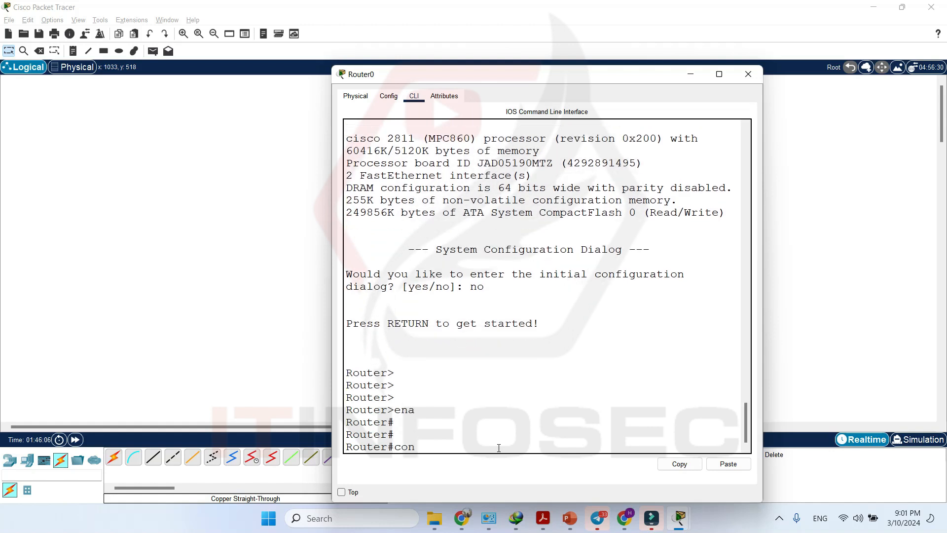
text(f t)
key(Return)
key(Return)
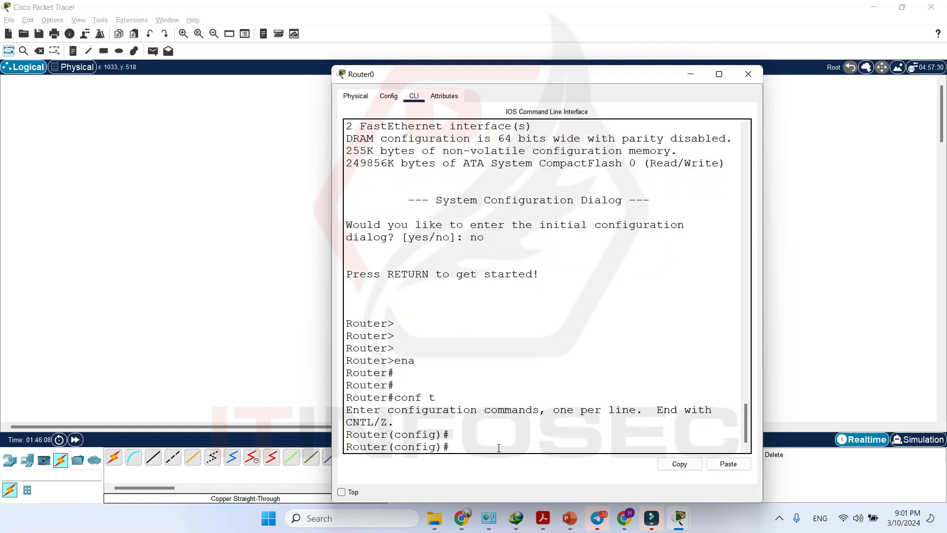
Step: Enter configuration of Router0's interface fastEthernet 0/0 and switch to PowerPoint to consult the VLAN routing slide
text(int)
key(Tab)
text(fa)
key(Tab)
text(0/0)
key(Return)
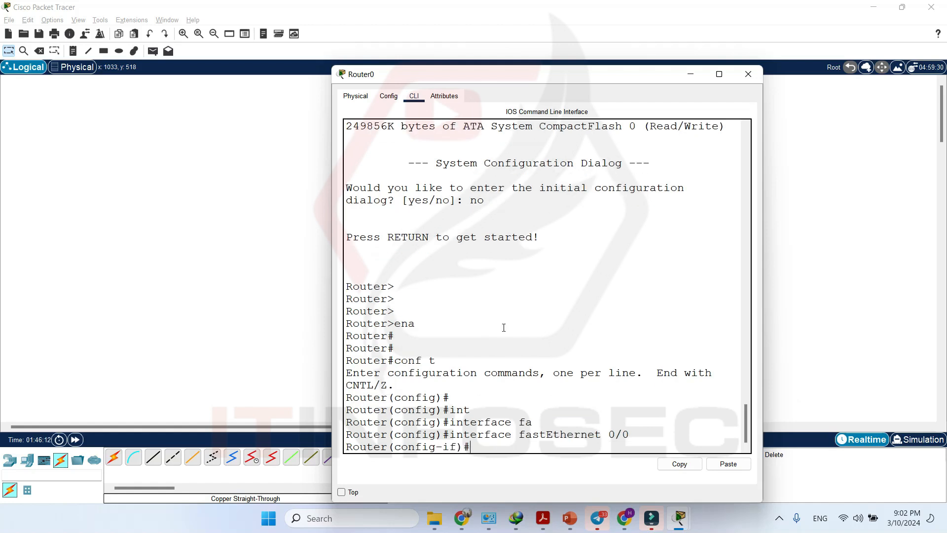
drag(551, 74, 258, 39)
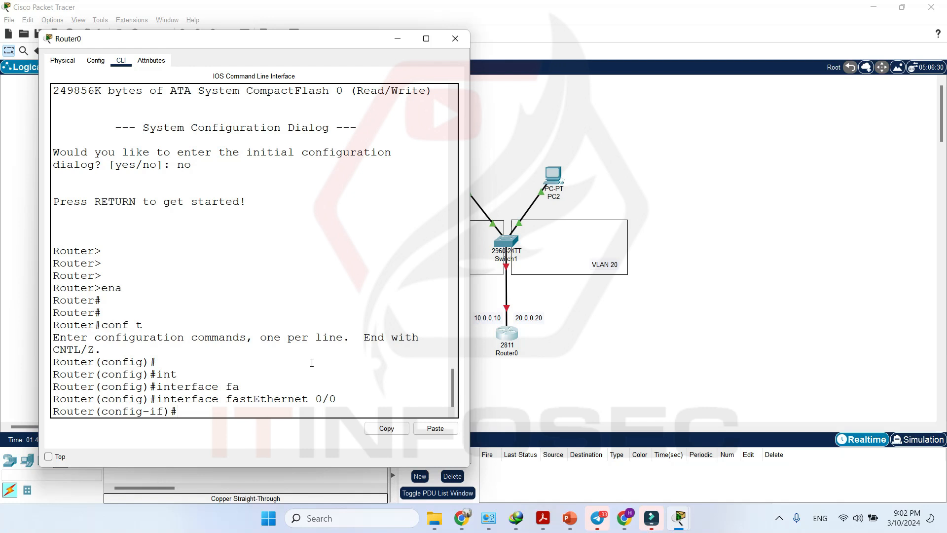
click(573, 519)
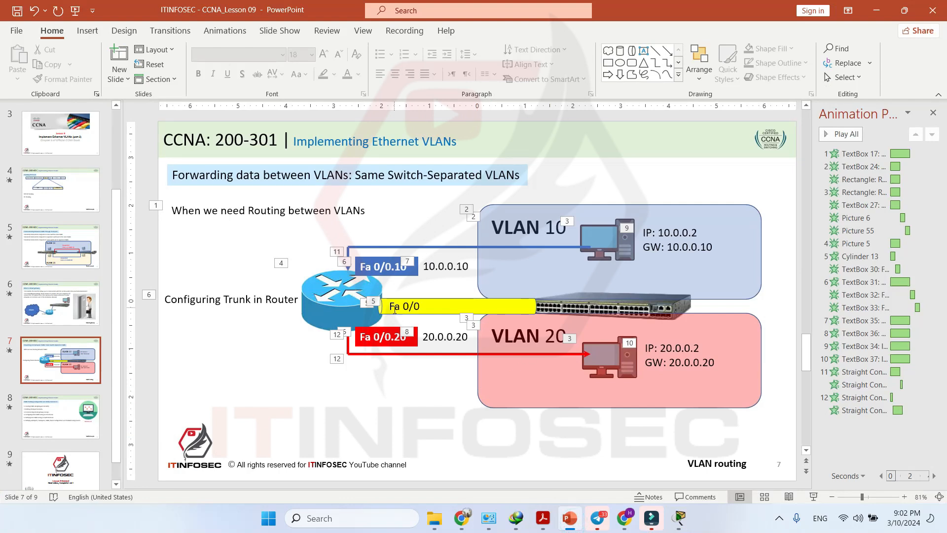
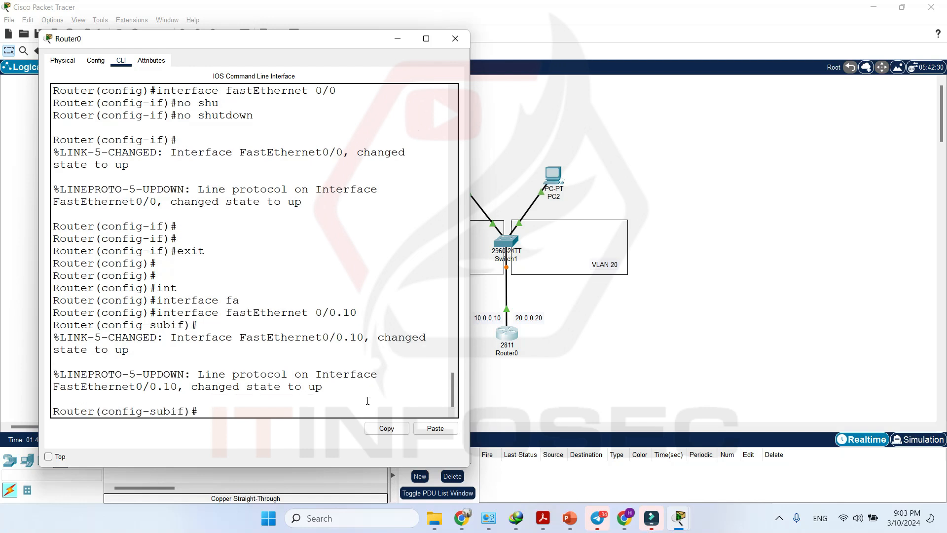
Step: Try to assign IP address 10.0.0.10 with mask 255.0.0.0 to subinterface fastEthernet 0/0.10
text(ip add)
key(Tab)
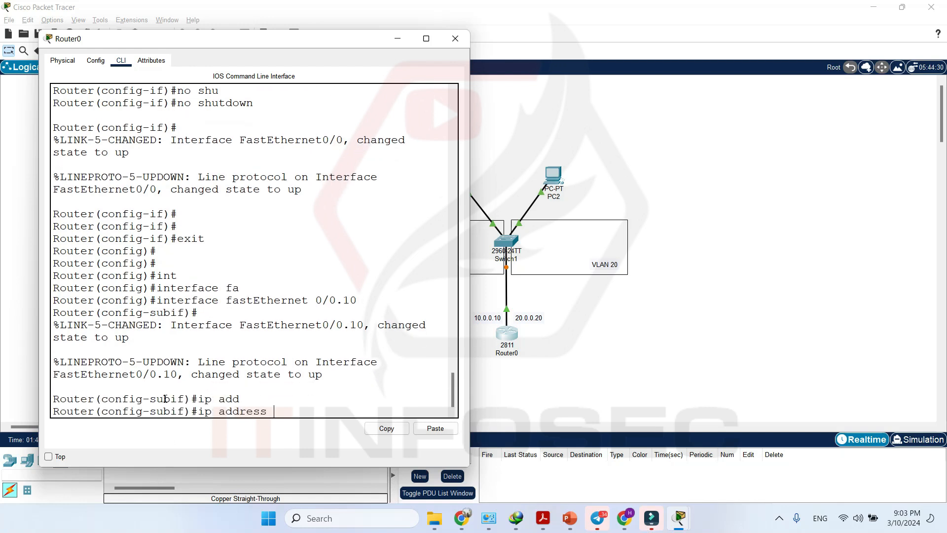
drag(150, 400, 186, 400)
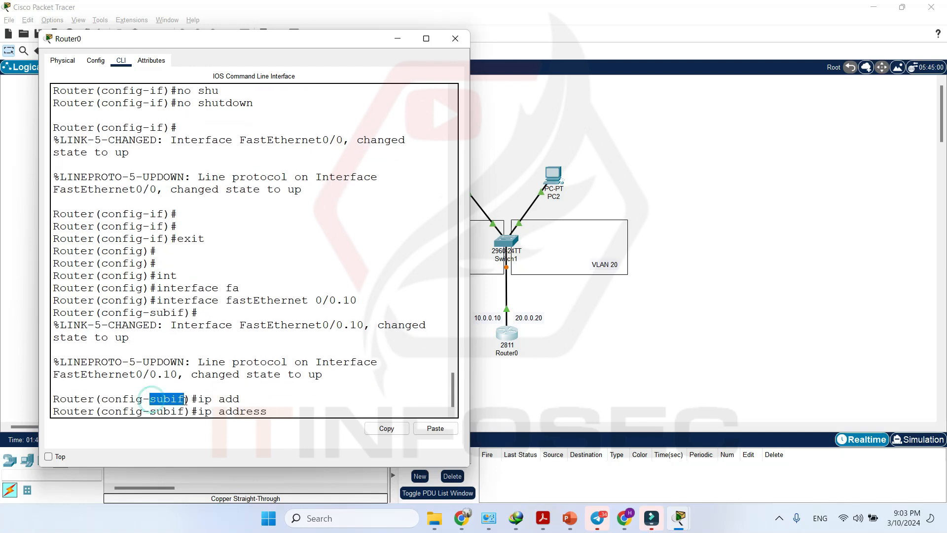
click(287, 411)
text(10.0.0.10 2)
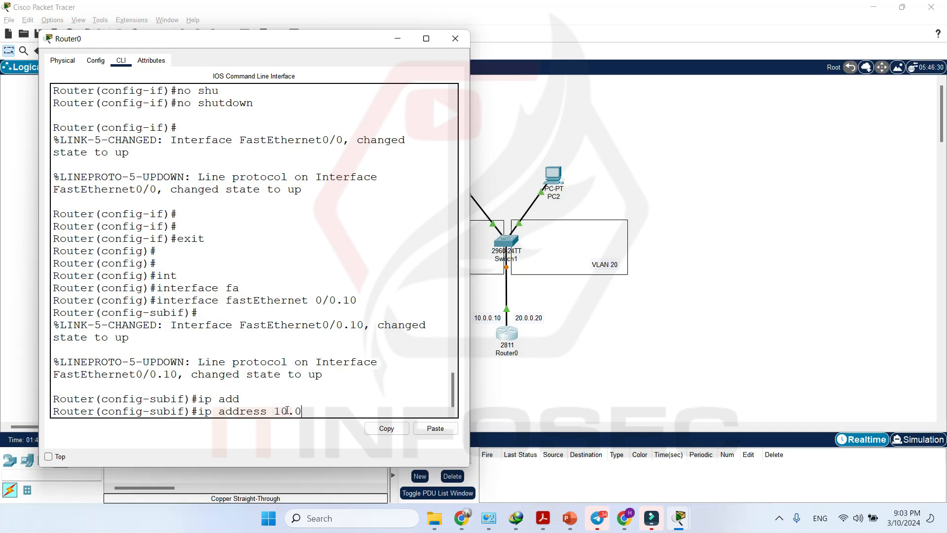
text(55.0.0.0)
key(Return)
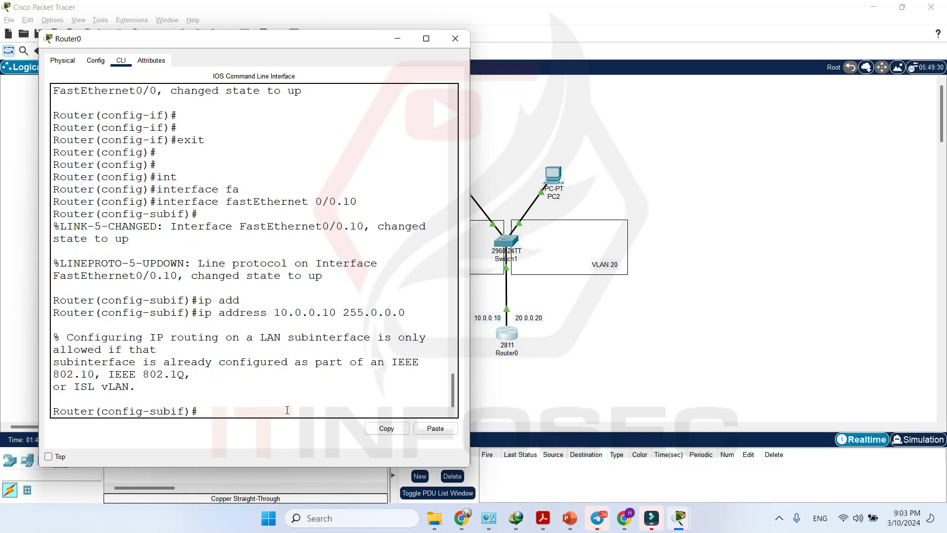
key(Up)
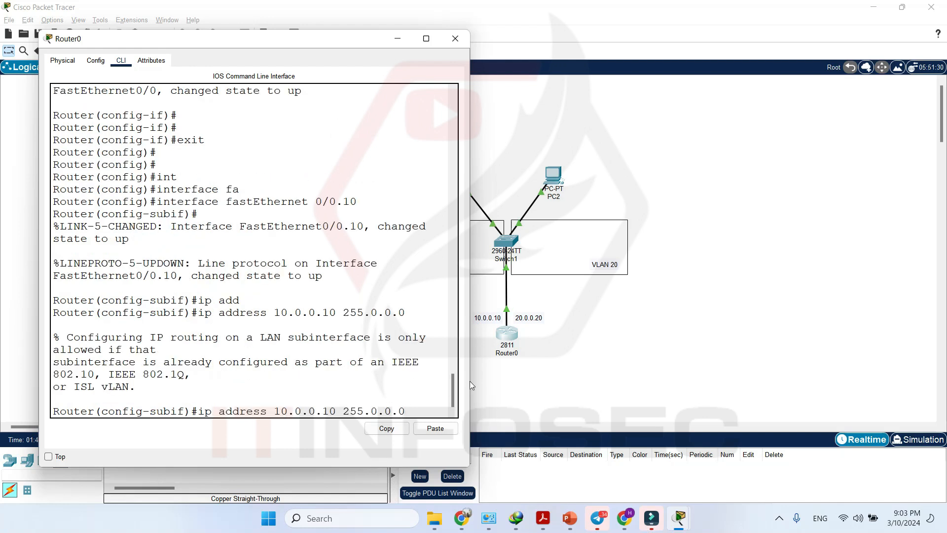
drag(470, 380, 706, 380)
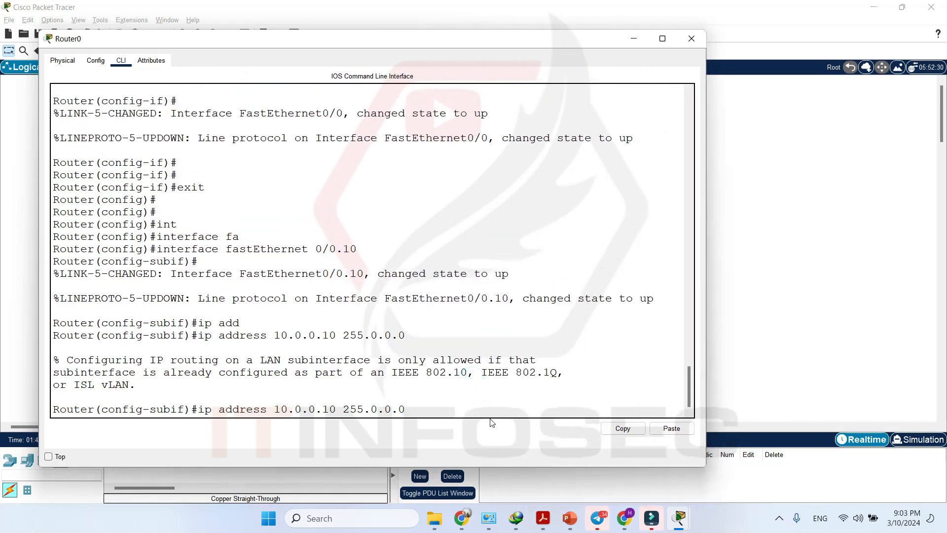
text(dot)
key(Tab)
key(BackSpace)
key(BackSpace)
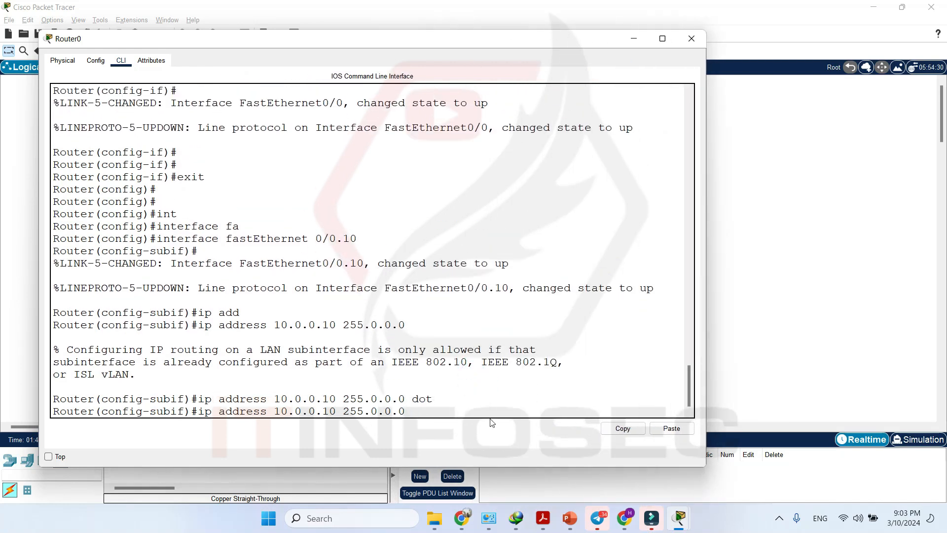
key(ctrl+u)
Step: Set the encapsulation of subinterface fastEthernet 0/0.10 to dot1Q with VLAN ID 10, checking the permitted ID range
text(encap)
key(Tab)
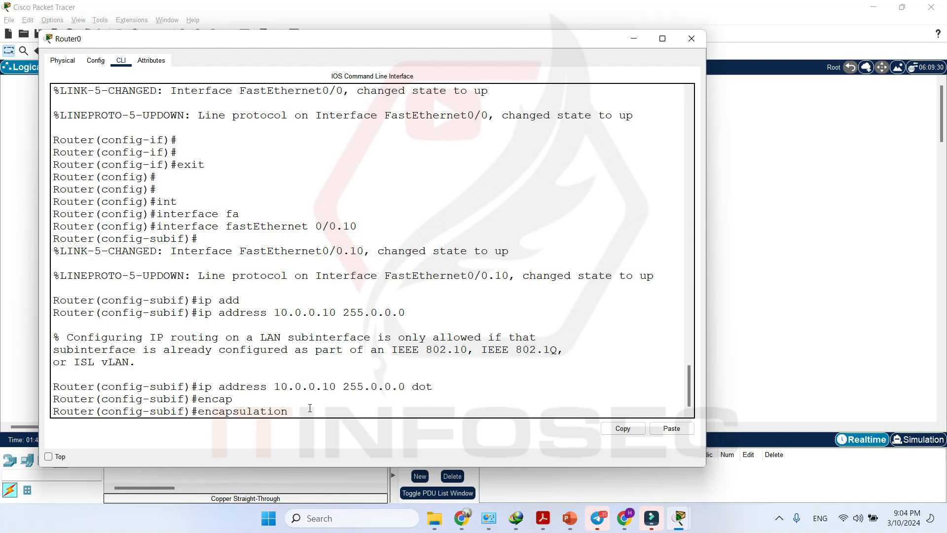
text(dot)
key(Tab)
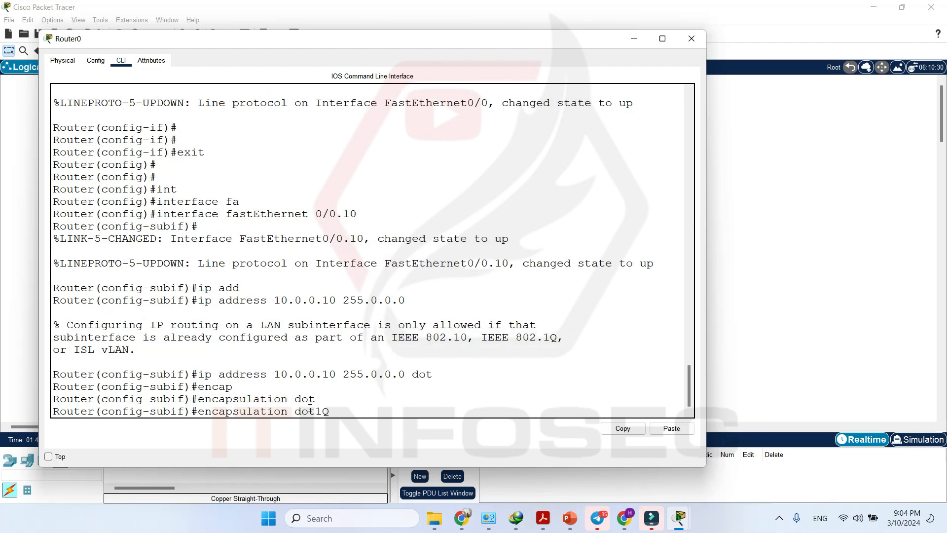
text(?)
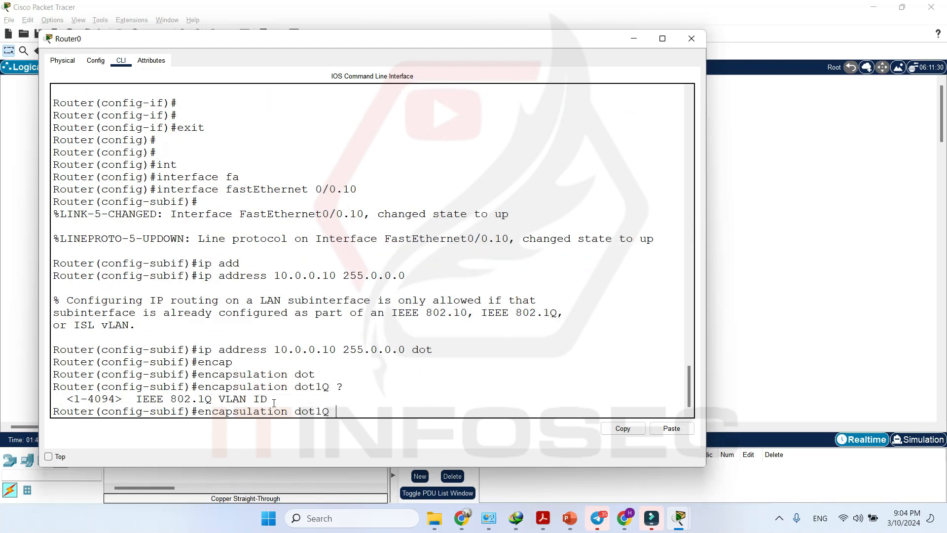
text(10)
drag(329, 411, 354, 411)
key(Return)
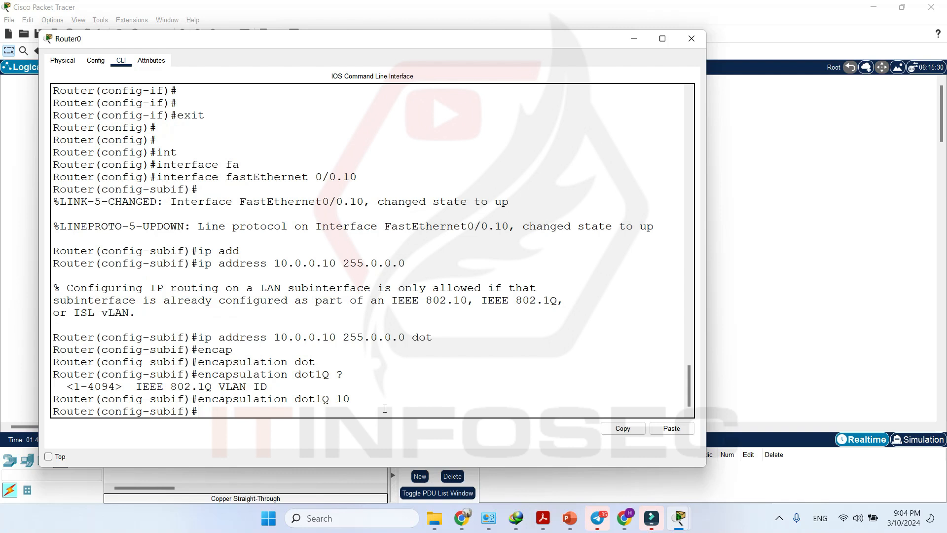
Step: Assign IP address 10.0.0.10 with mask 255.0.0.0 to the VLAN 10 subinterface
key(Up)
key(Up)
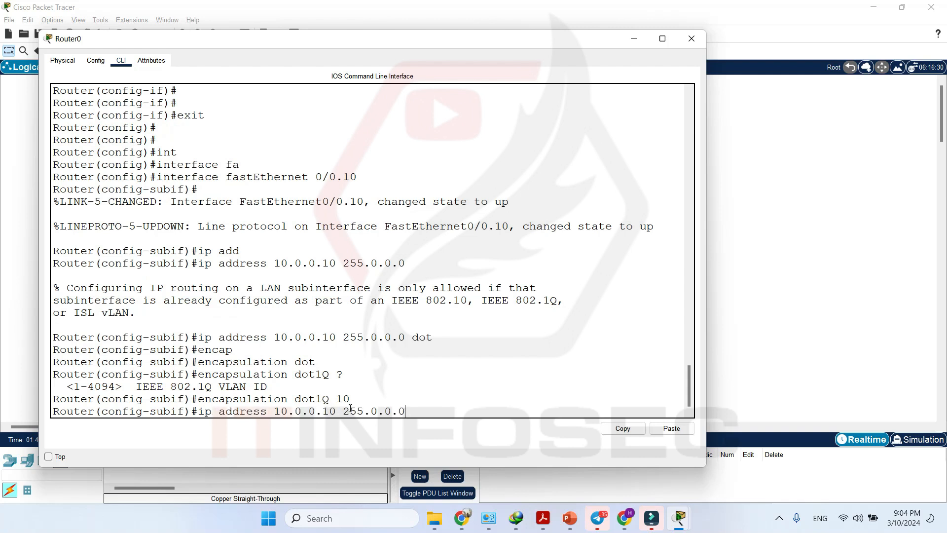
key(Return)
key(Return)
key(Return)
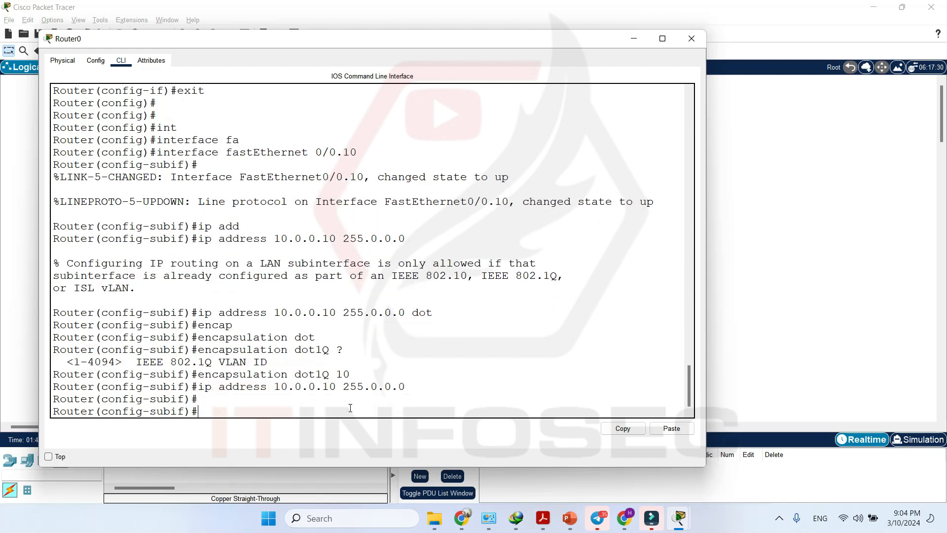
Step: Leave the VLAN 10 subinterface and create subinterface fastEthernet 0/0.20 on Router0
text(exit)
key(Return)
key(Return)
key(Return)
text(int)
key(Tab)
text(fa)
key(Tab)
text(0/0.20)
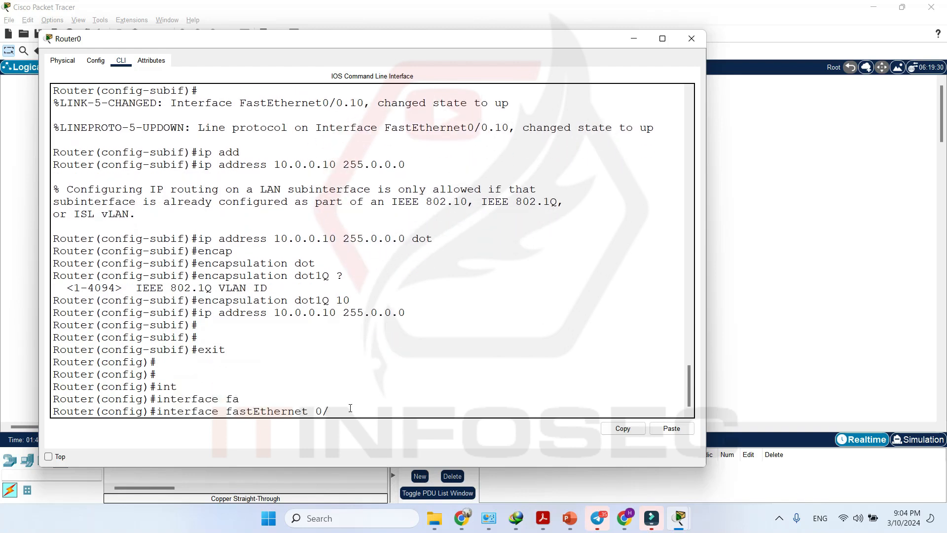
key(Return)
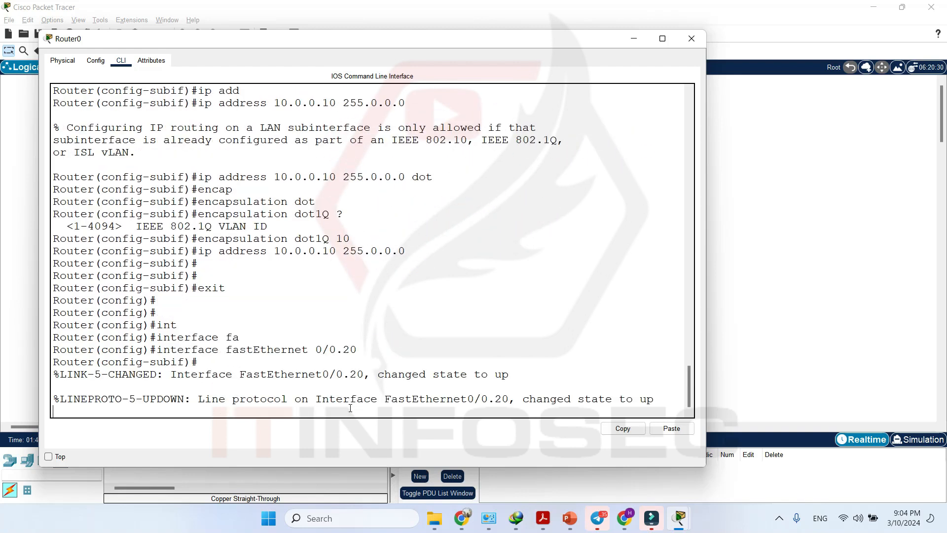
Step: Set the encapsulation of subinterface fastEthernet 0/0.20 to dot1Q with VLAN ID 20
key(Return)
text(enca)
key(Tab)
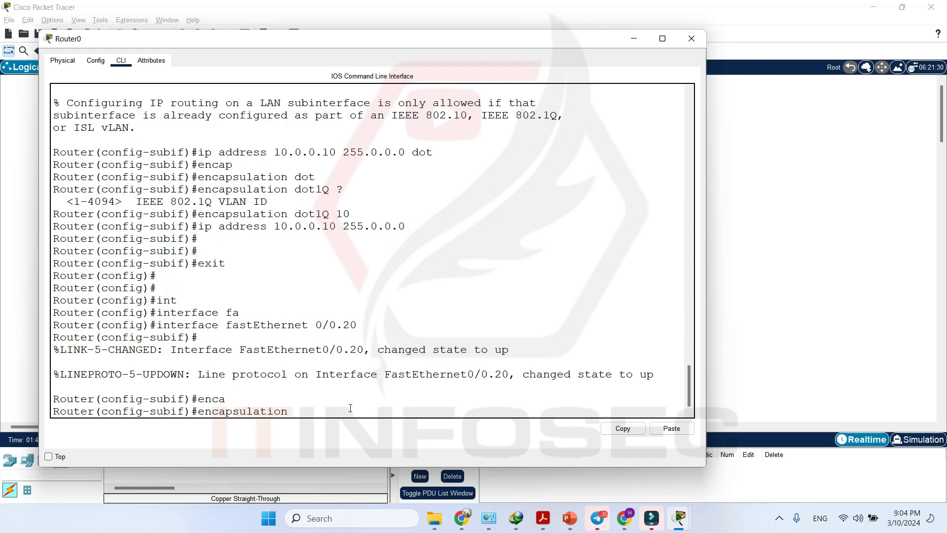
text(do)
key(Tab)
text(20)
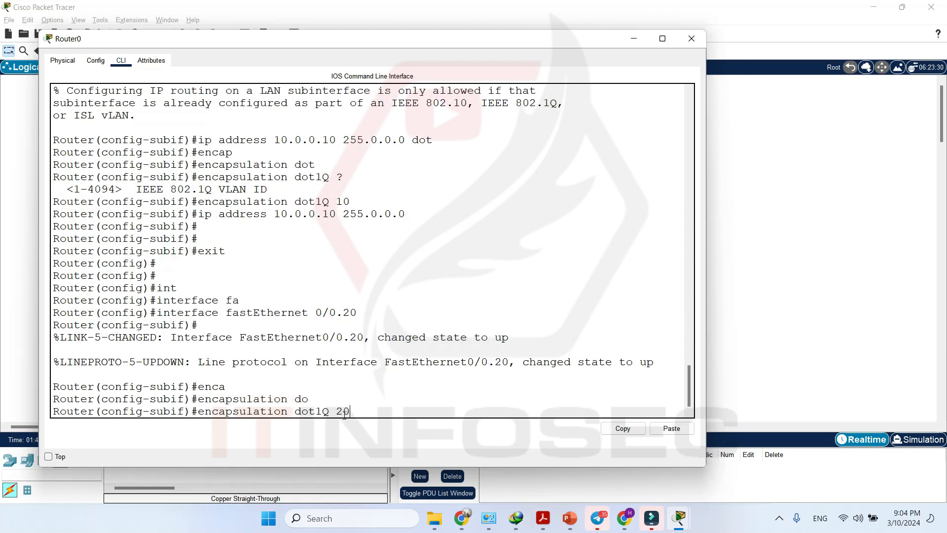
drag(329, 412, 356, 412)
click(339, 411)
drag(336, 411, 356, 411)
click(350, 411)
key(Return)
Step: Assign IP address 20.0.0.20 with mask 255.0.0.0 to subinterface fastEthernet 0/0.20
text(ip add)
key(Tab)
text(2)
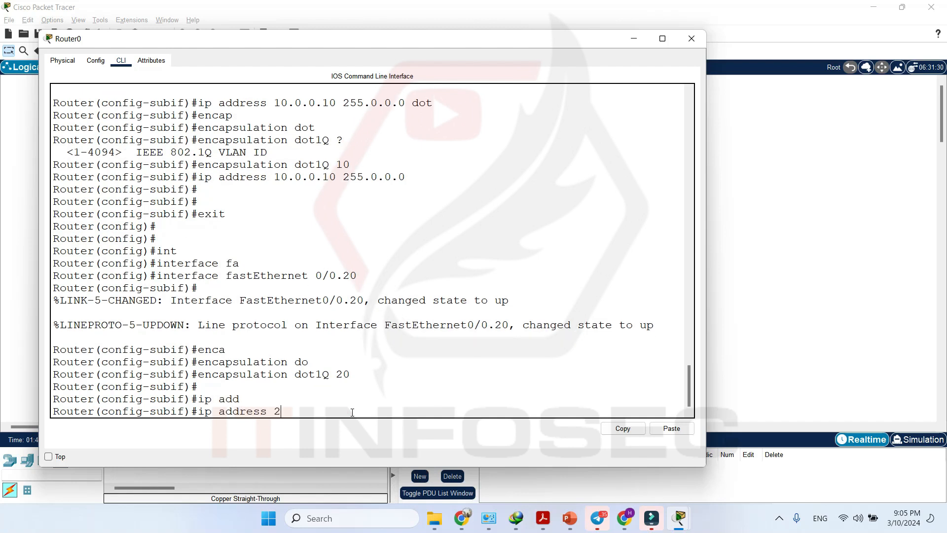
text(0.0.0.20 255.0.0.0)
key(Return)
key(Return)
key(Return)
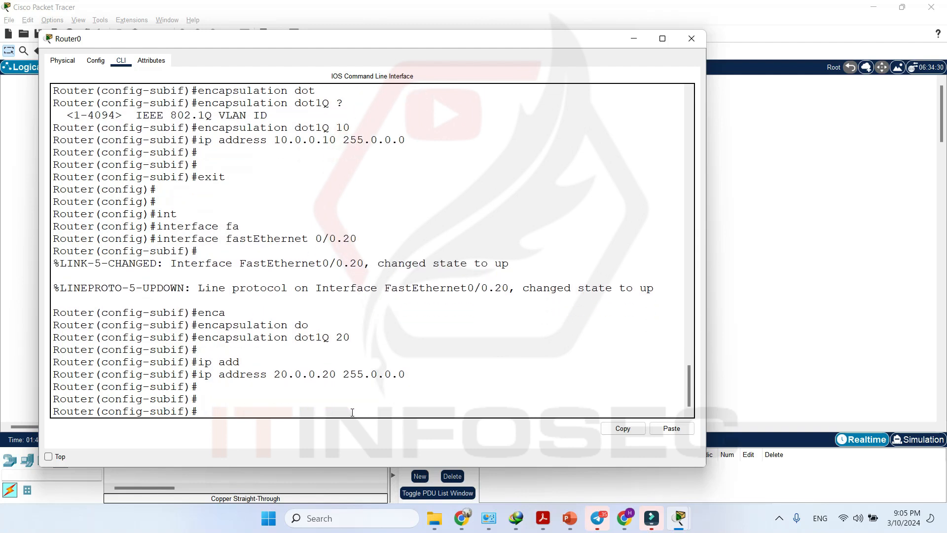
Step: End Router0's configuration mode and save the configuration with the wr command
text(end)
key(Return)
key(Return)
key(Return)
key(Return)
key(Return)
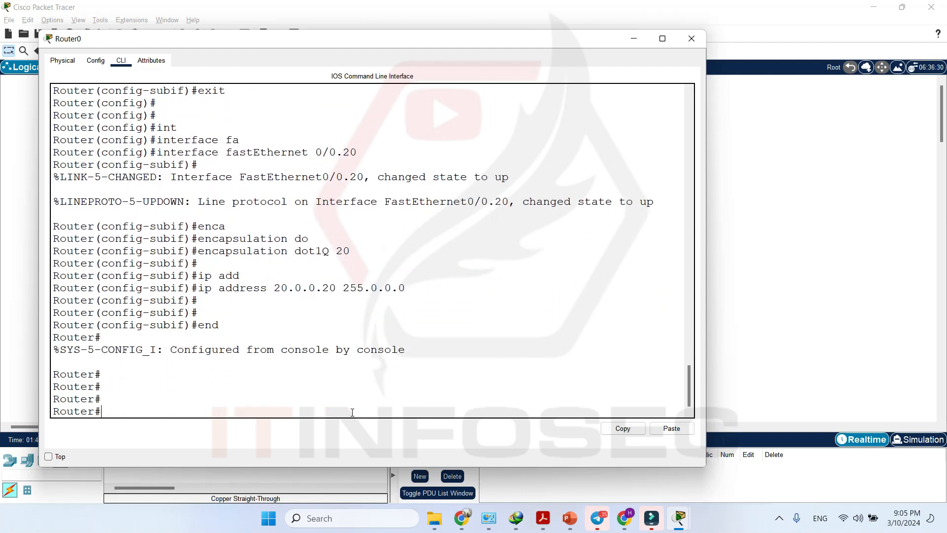
text(wr)
key(Return)
key(Return)
key(Return)
key(Return)
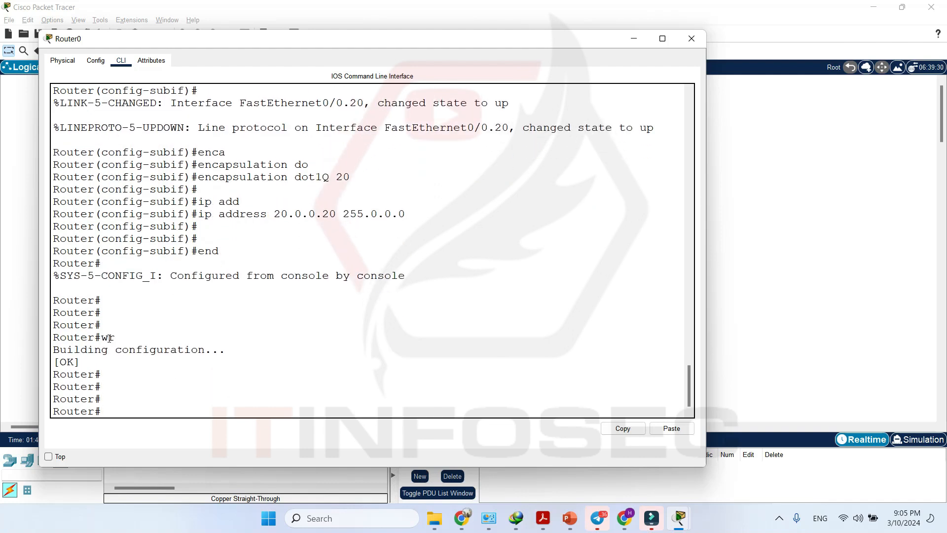
Step: Close Router0's window, go to Switch1's command line and end its interface configuration mode
click(691, 38)
click(506, 242)
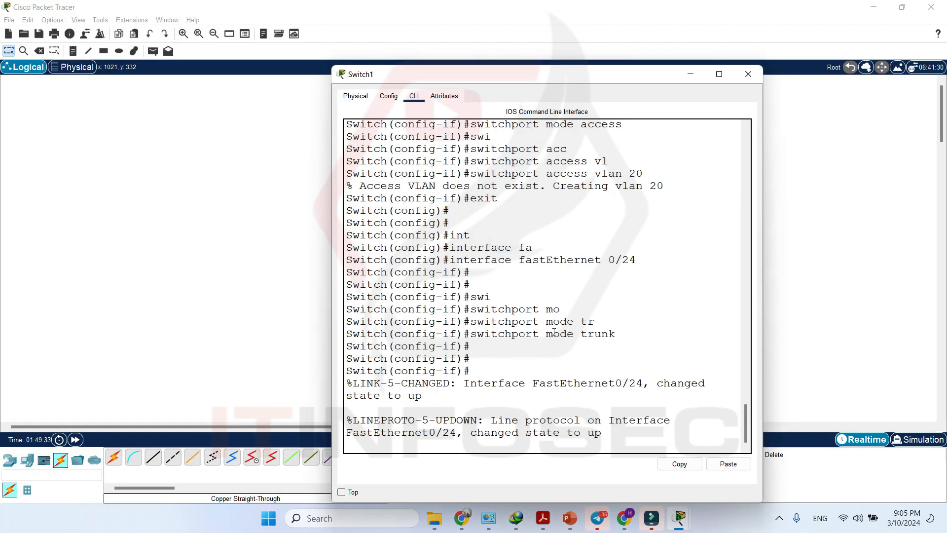
click(583, 80)
click(428, 212)
key(Return)
key(Return)
key(Return)
key(Return)
text(end)
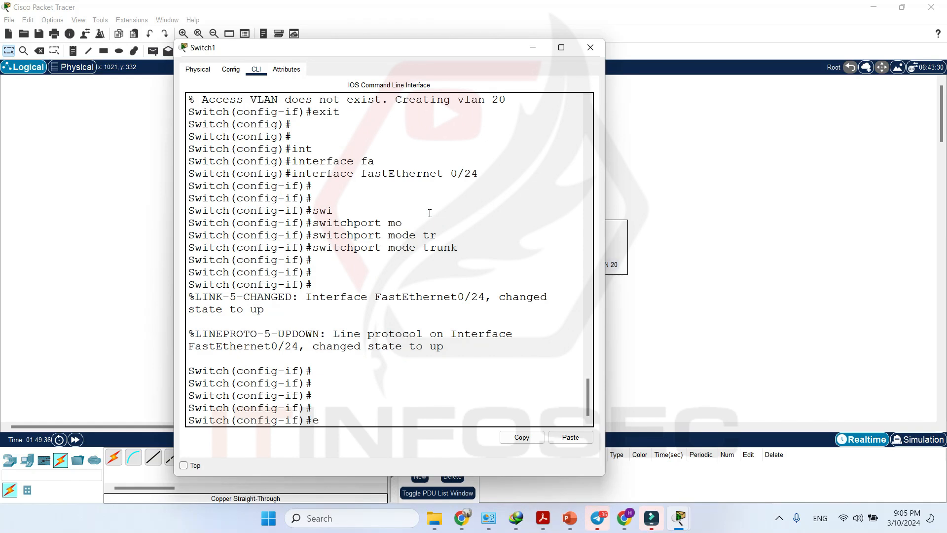
key(Return)
key(Return)
key(Return)
Step: Save Switch1's configuration with the wr command
text(wr)
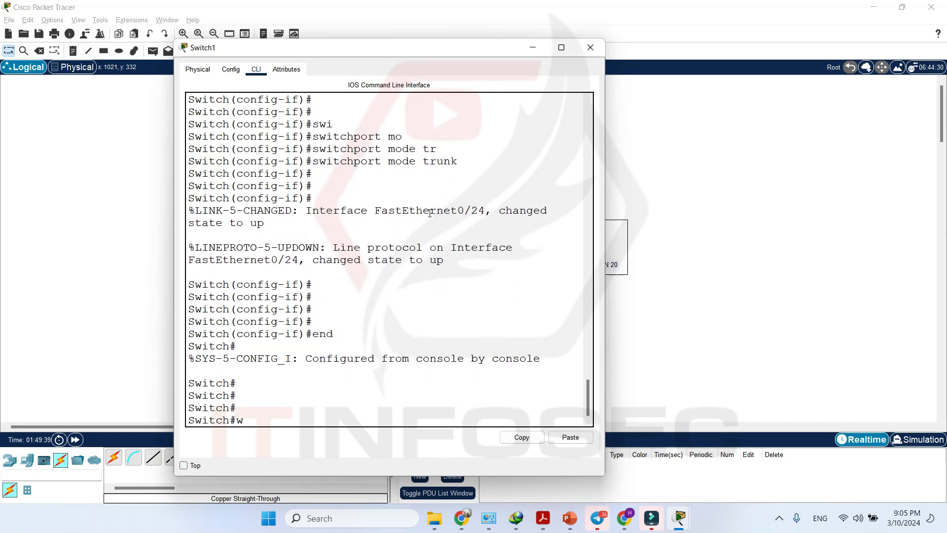
key(Return)
key(Return)
key(Return)
key(Return)
Step: Run show interfaces trunk on Switch1, widen its window and examine the Fa0/24 entry
text(sh)
key(Tab)
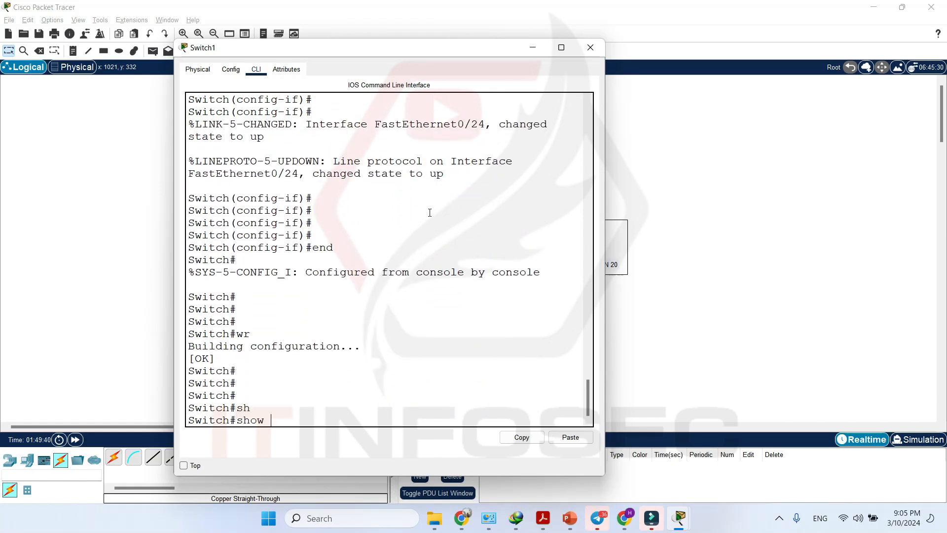
text(int)
key(Tab)
text(trun)
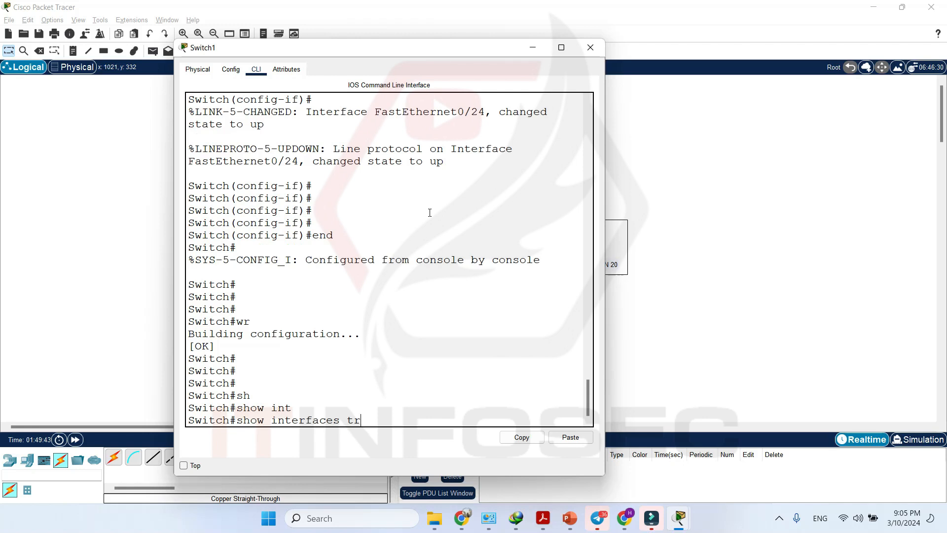
key(Tab)
key(Return)
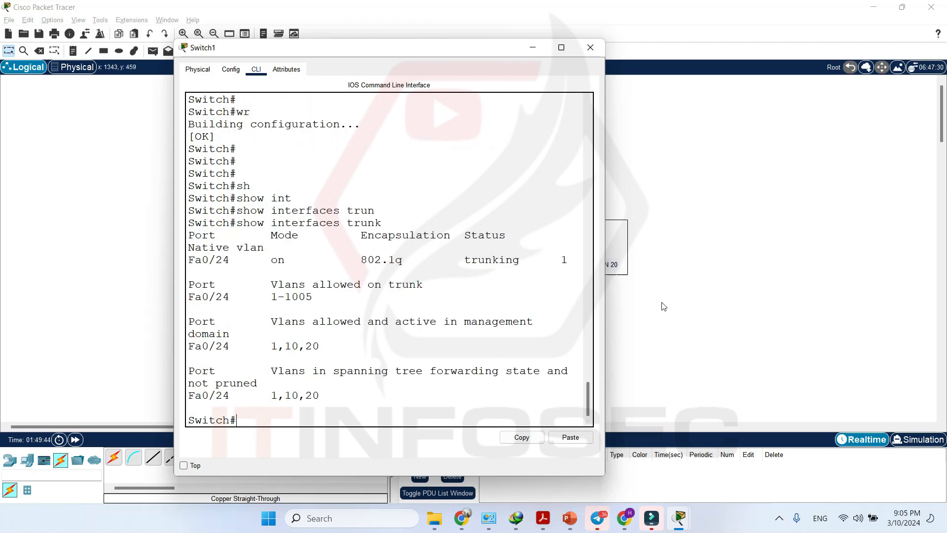
drag(607, 319, 874, 320)
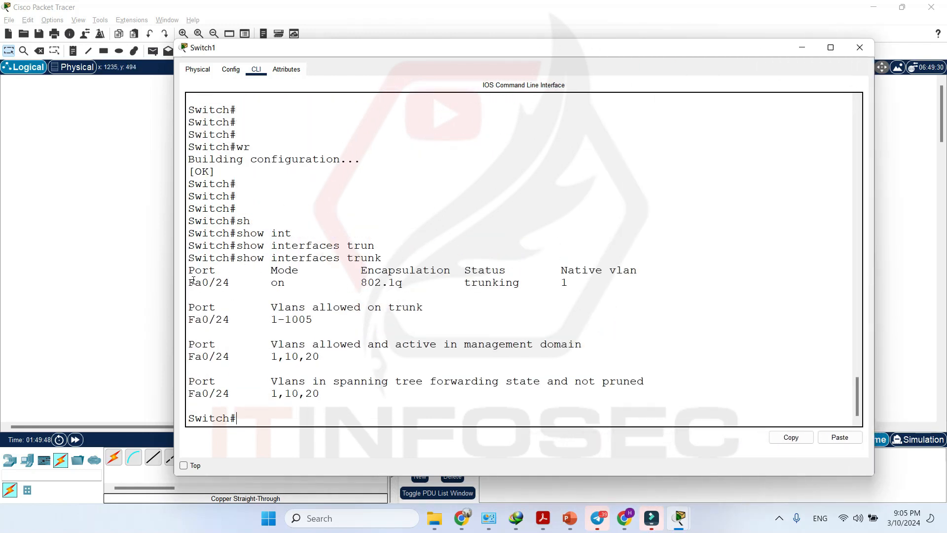
drag(195, 282, 255, 282)
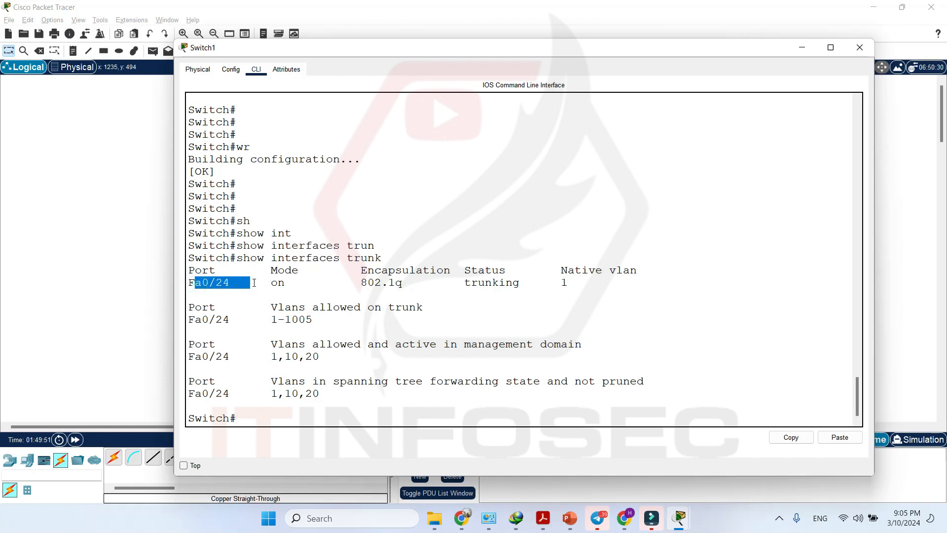
double_click(223, 283)
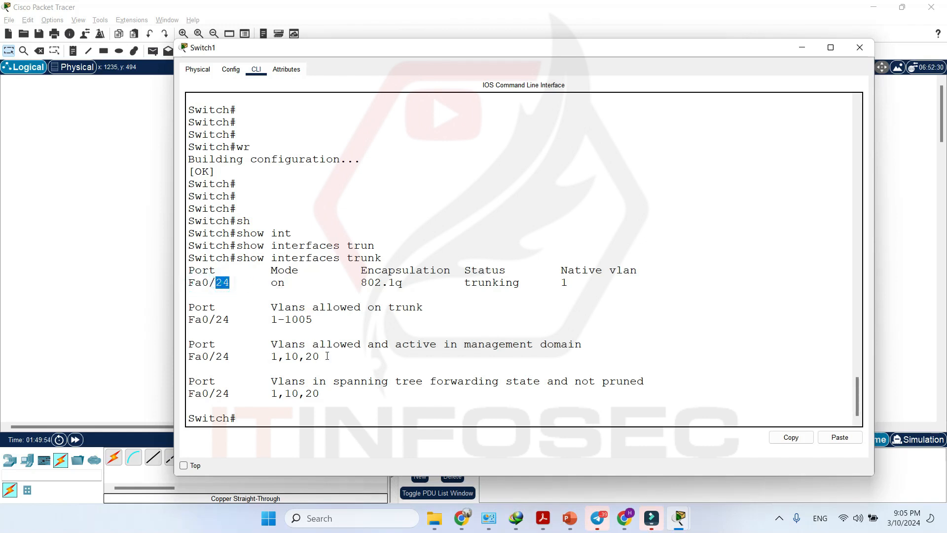
key(Return)
key(Return)
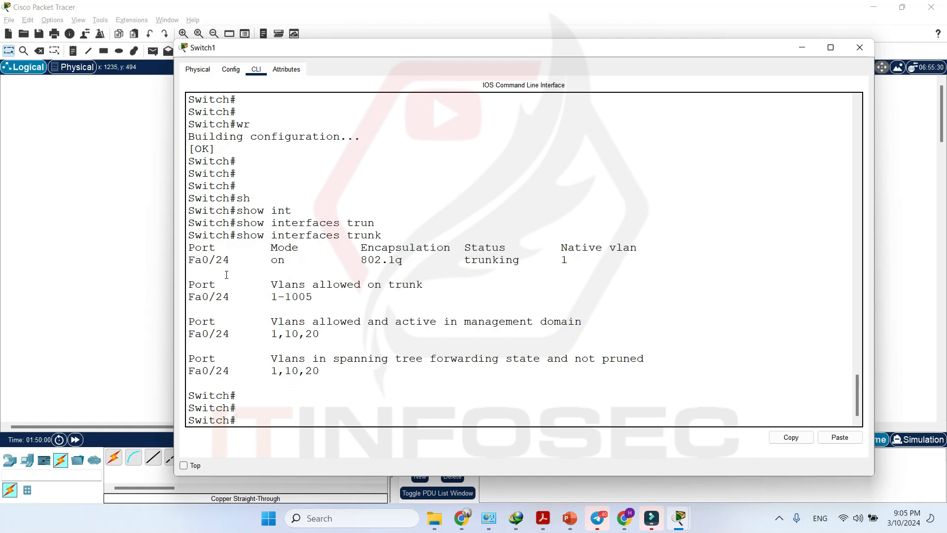
Step: Enter global configuration mode on Switch1 with conf t
text(con ft)
key(BackSpace)
key(Return)
text(conf t)
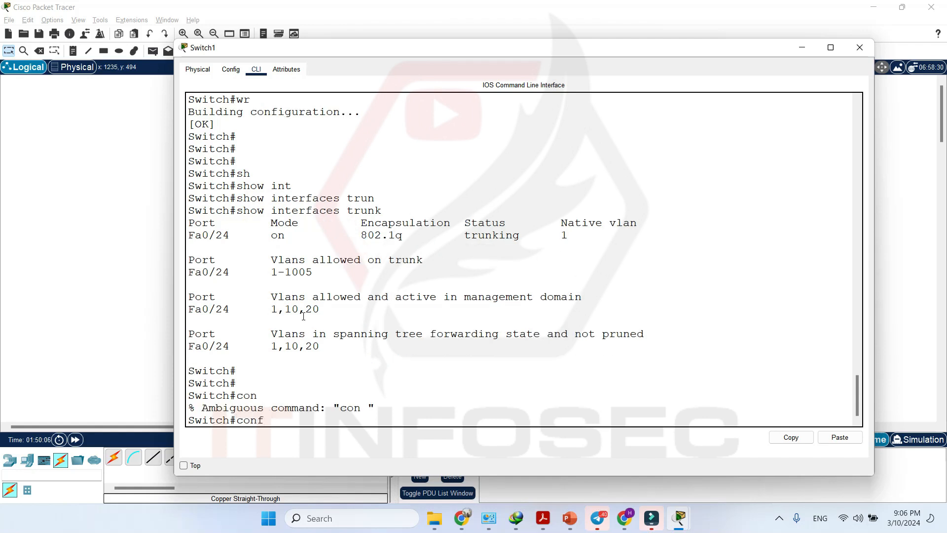
key(Return)
key(Return)
key(Return)
key(Return)
Step: Enter configuration of interface fastEthernet 0/24 on Switch1
text(in)
key(Tab)
text(tfa)
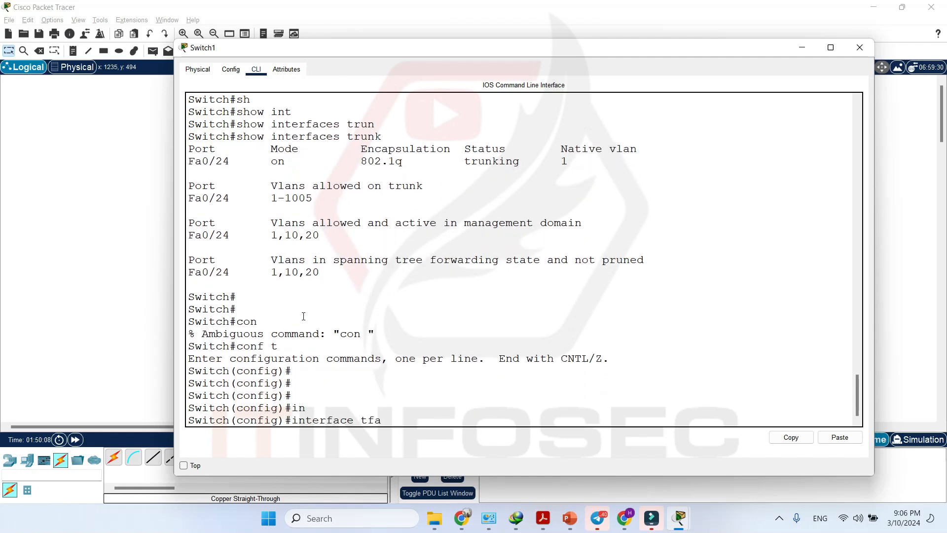
key(Tab)
key(BackSpace)
key(BackSpace)
key(BackSpace)
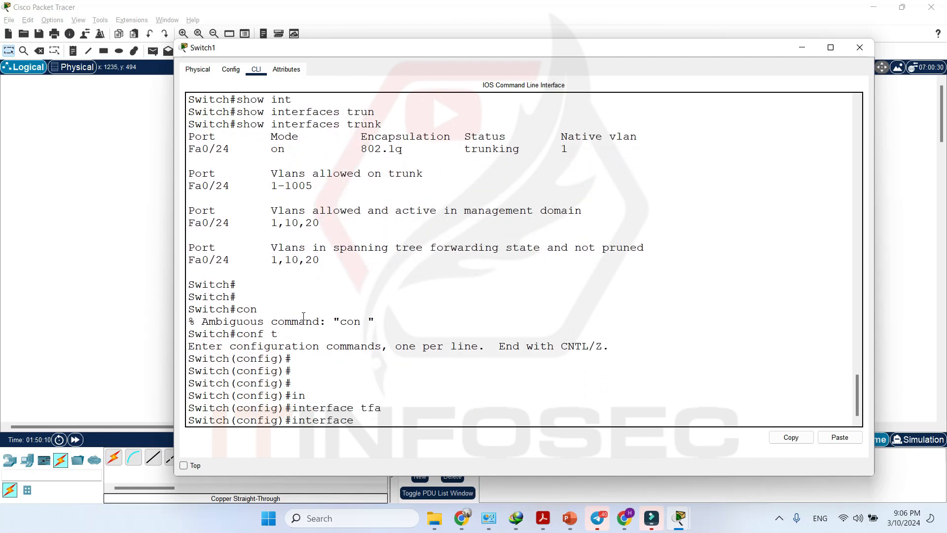
text(f)
key(Tab)
text(0/24)
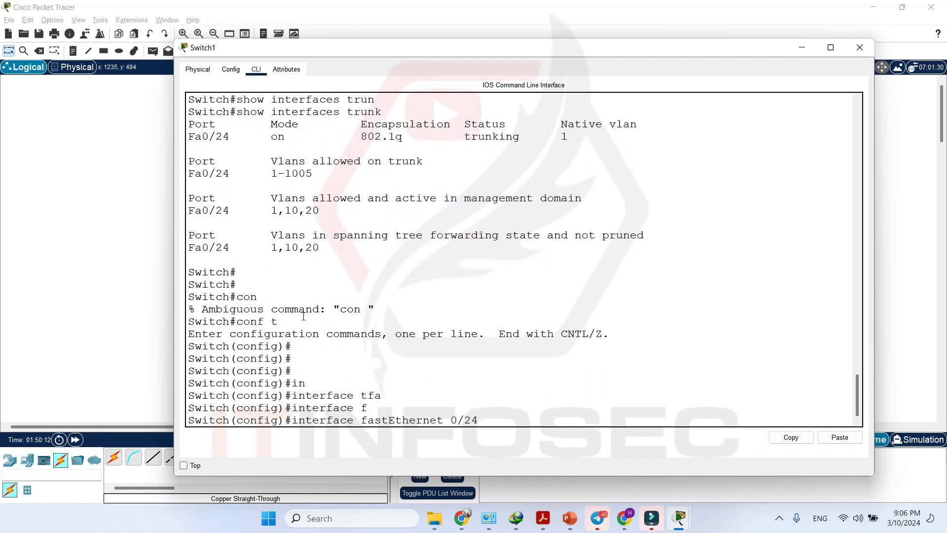
key(Return)
Step: Restrict the allowed VLANs on trunk fastEthernet 0/24 to 10,20 and end configuration mode
text(switchport)
key(Tab)
text(tr)
key(Tab)
text(allo)
key(Tab)
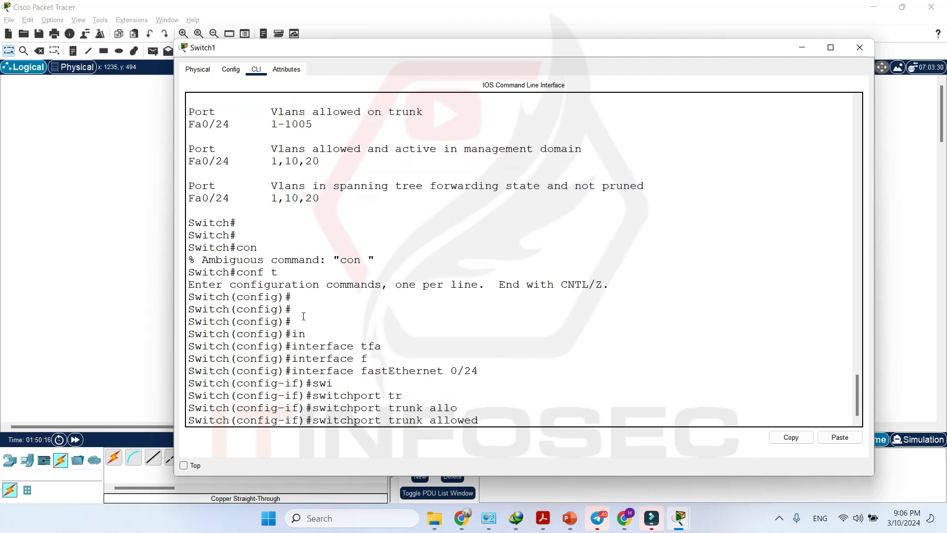
text(vl)
key(Tab)
text(10,20)
key(Return)
key(Return)
key(Return)
text(end)
key(Return)
key(Return)
key(Return)
Step: Run show interfaces trunk again and check which VLANs are allowed on Fa0/24
text(show interfaces trunk)
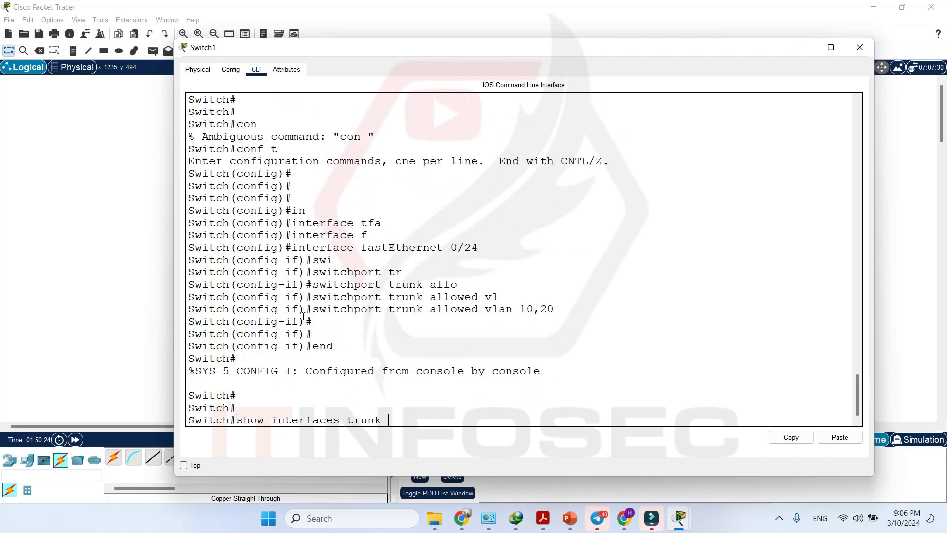
key(Return)
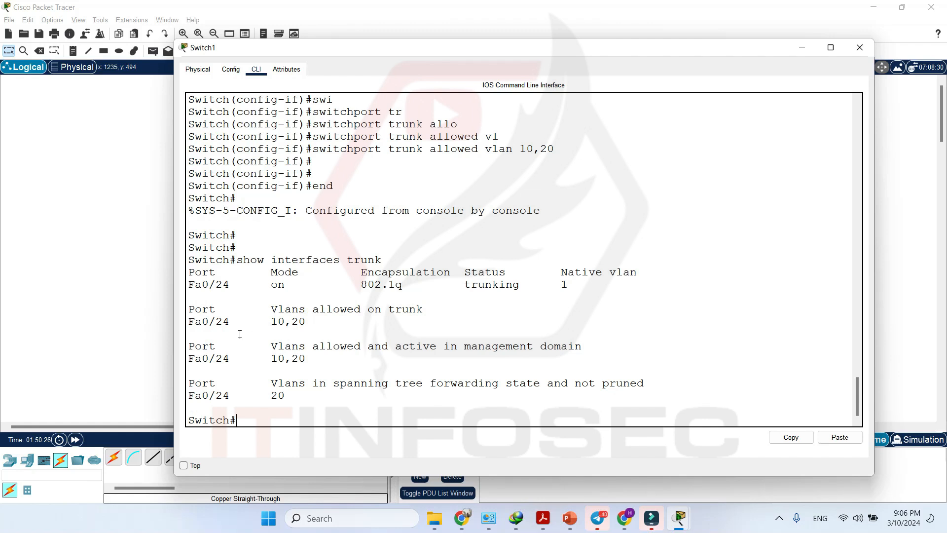
drag(250, 321, 308, 321)
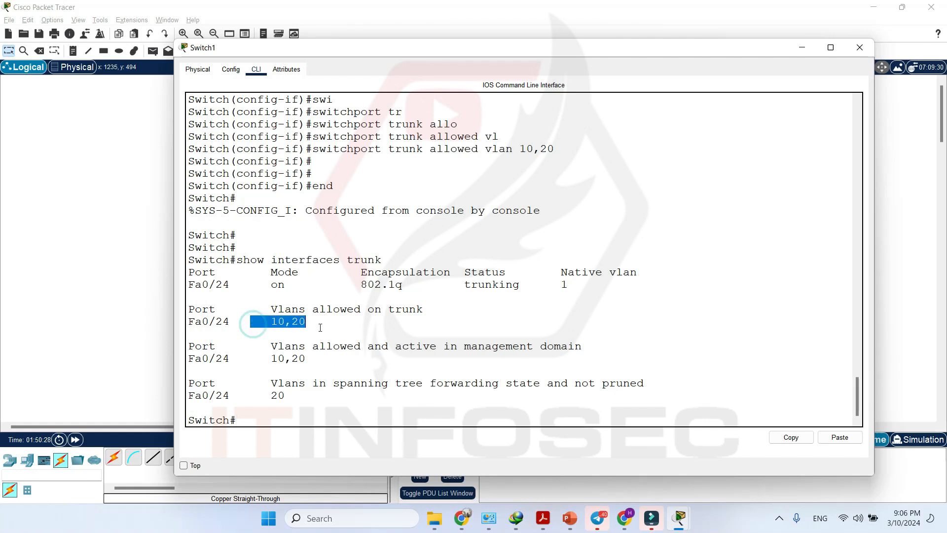
scroll(314, 323, up, 6)
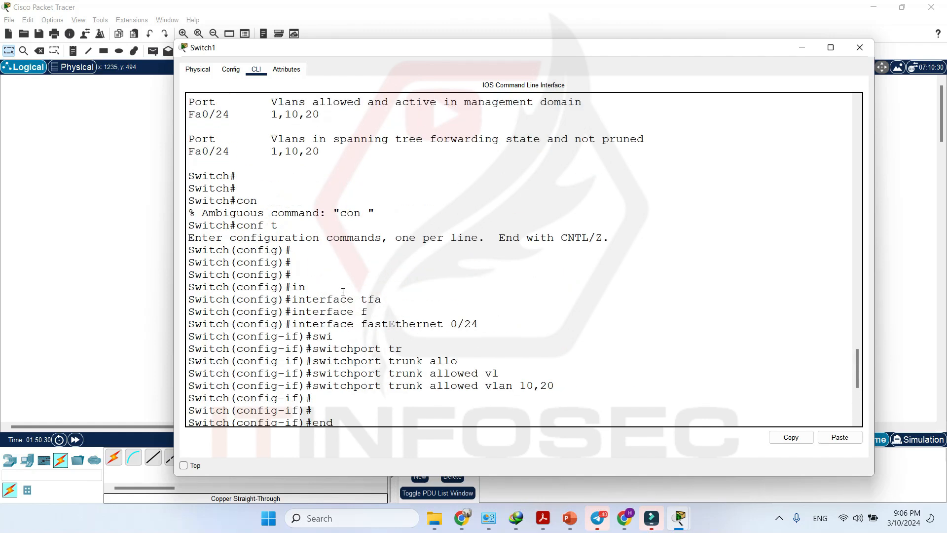
scroll(350, 309, down, 6)
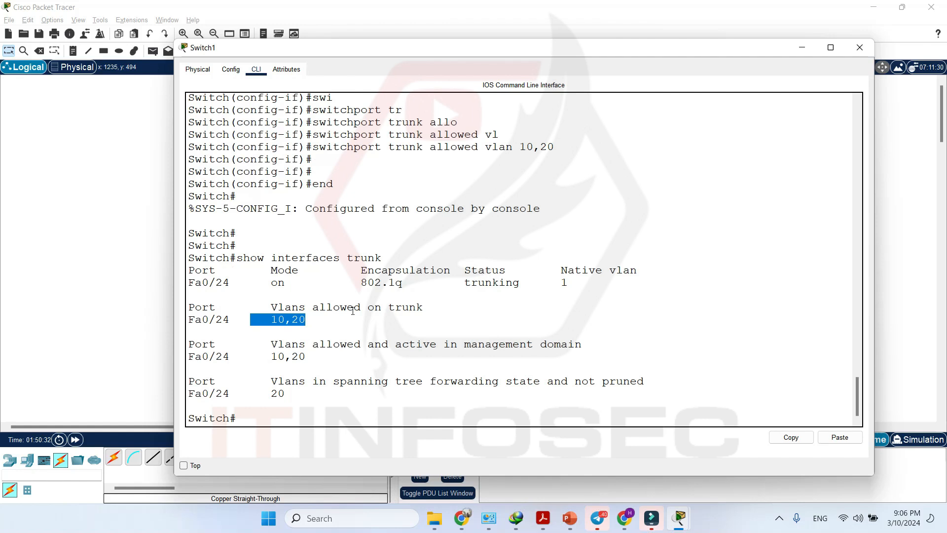
Step: Run show interfaces status on Switch1 and examine the VLAN assignments of ports Fa0/10 and Fa0/20
key(Return)
key(Return)
key(Return)
key(Return)
text(sh)
key(Tab)
text(int)
key(Tab)
text(stat)
key(Tab)
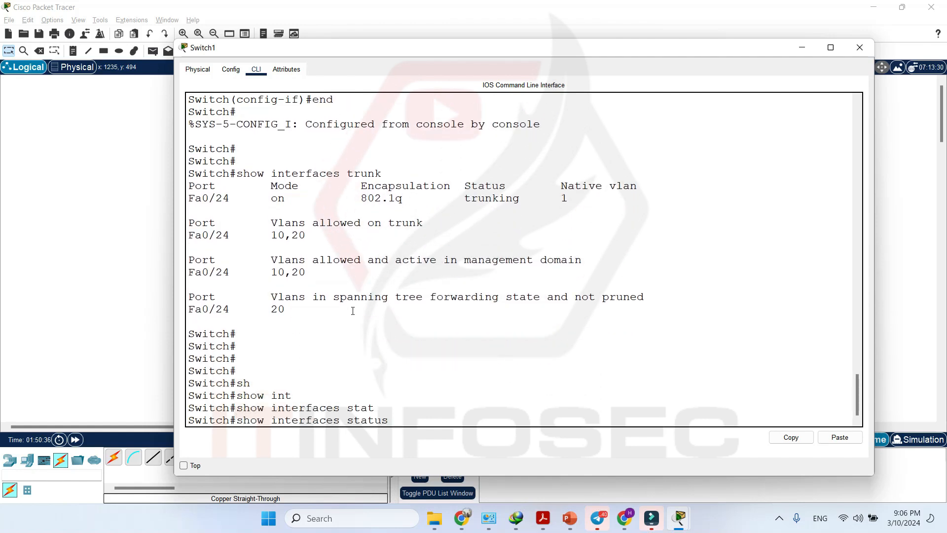
key(Return)
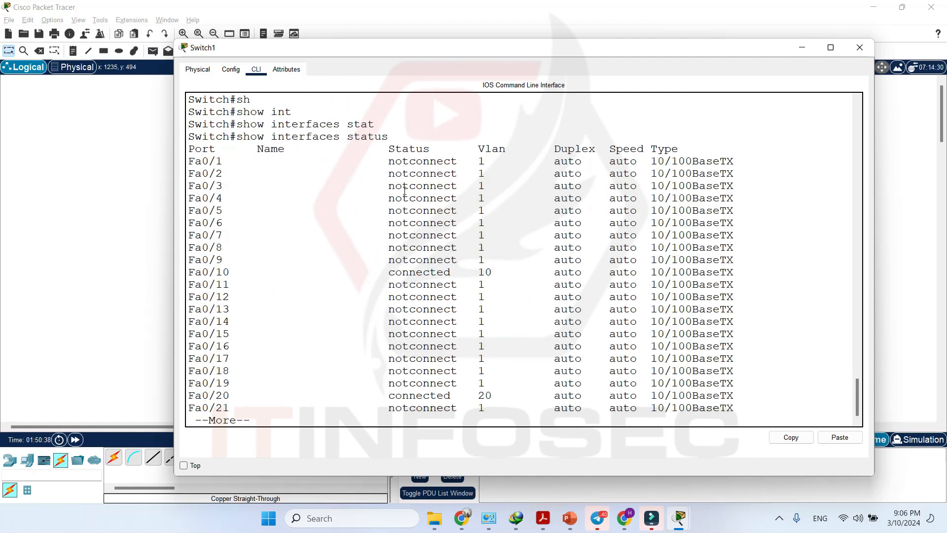
drag(504, 272, 437, 272)
drag(500, 394, 443, 395)
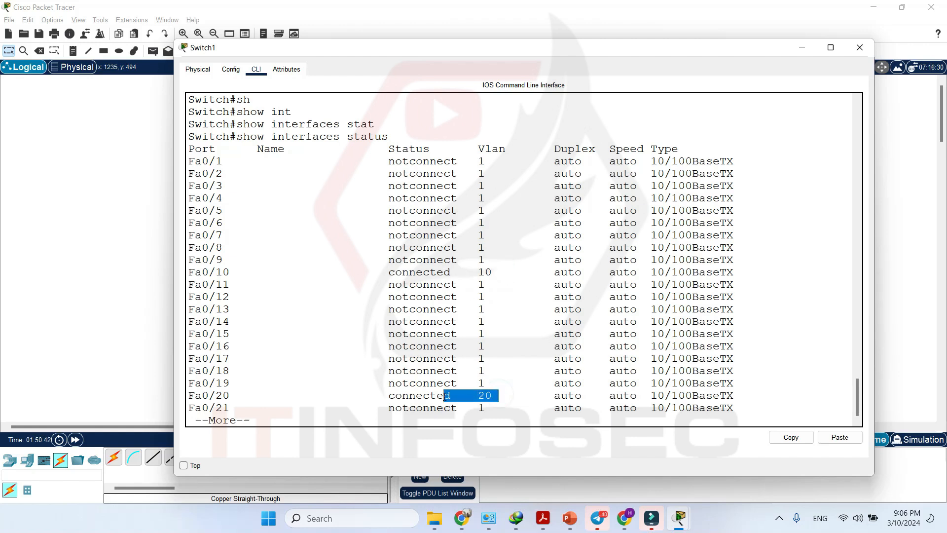
Step: Page through the rest of the interface status list and check the status and VLAN mode of Fa0/24
key(Return)
key(Return)
key(Return)
key(Return)
key(Return)
key(Return)
key(Return)
key(Return)
key(Return)
key(Return)
key(Return)
key(Return)
key(Return)
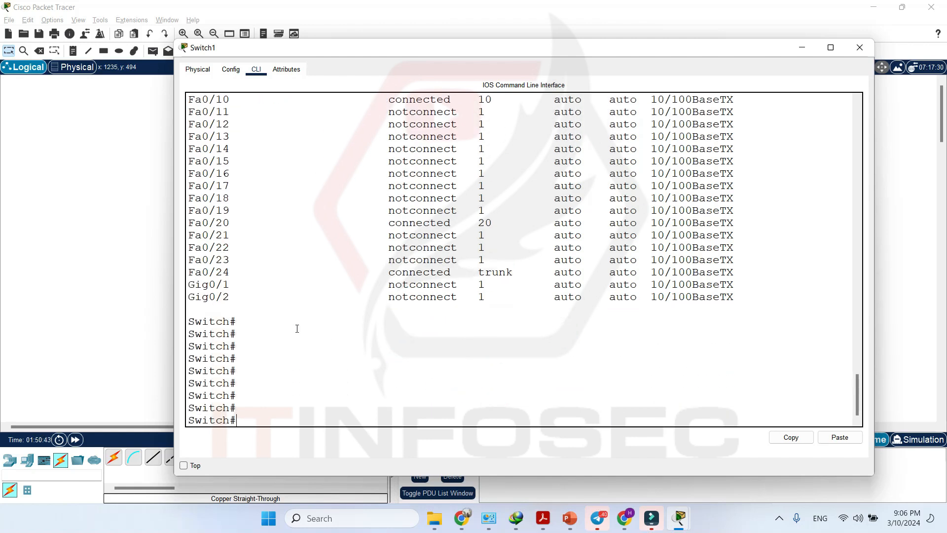
drag(195, 272, 538, 276)
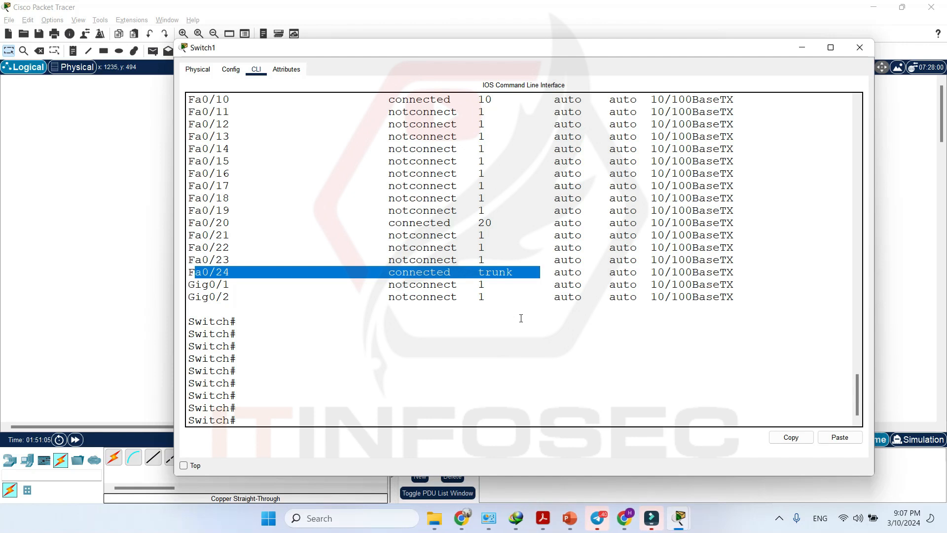
Step: Display the switchport details of the trunk port with show interfaces fastEthernet 0/24 switchport
click(520, 318)
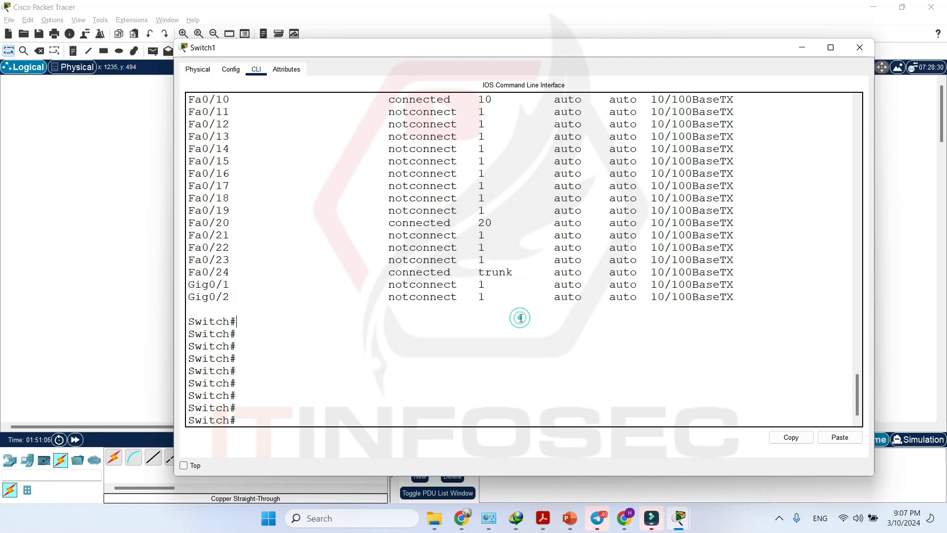
text(sh)
key(Tab)
text(in)
key(Tab)
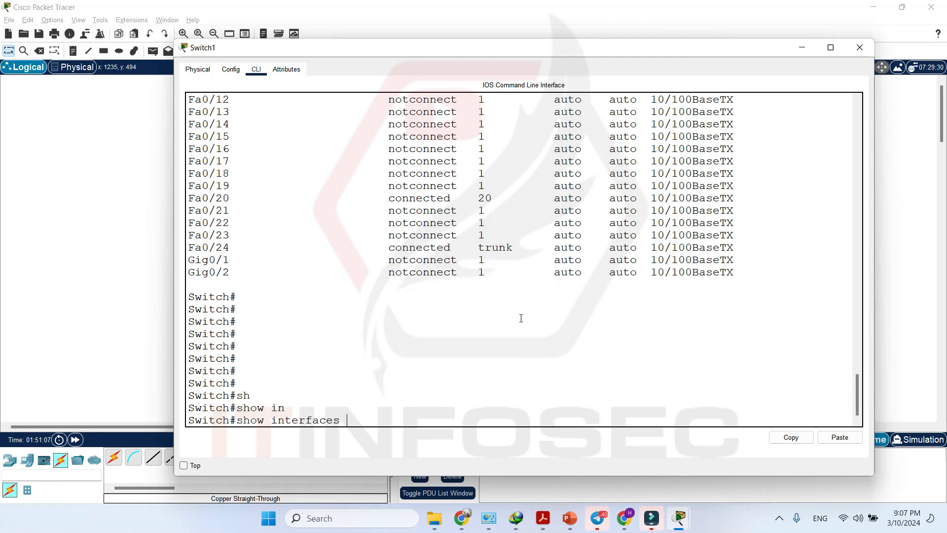
text(fa)
key(Tab)
text(0/24 swi)
key(Tab)
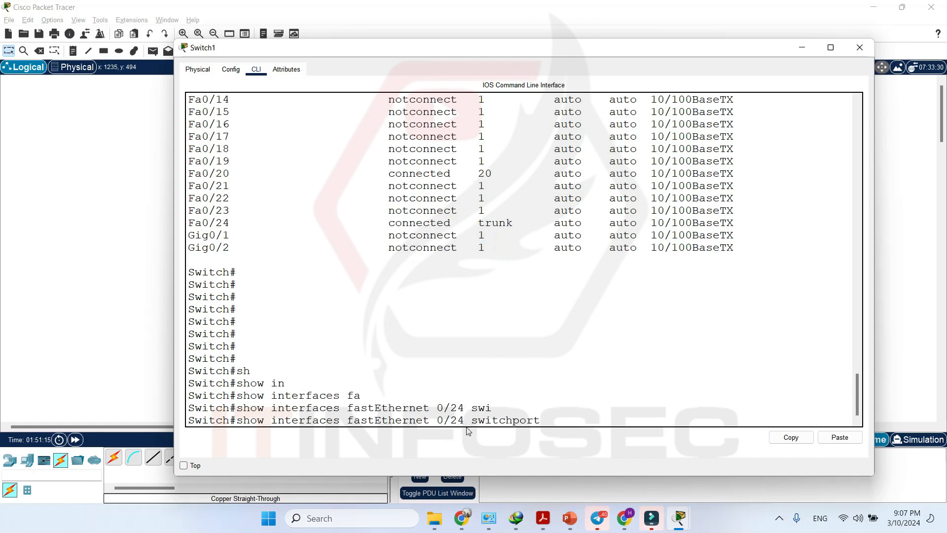
key(Return)
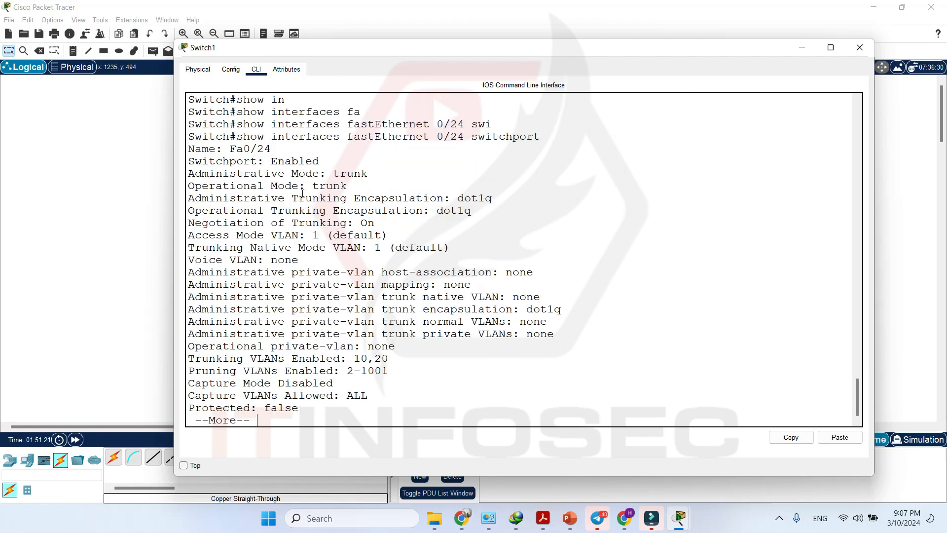
Step: Examine Fa0/24's switchport state, administrative mode, encapsulation, trunking negotiation, native VLAN and enabled trunking VLANs
scroll(303, 193, up, 2)
scroll(302, 193, down, 2)
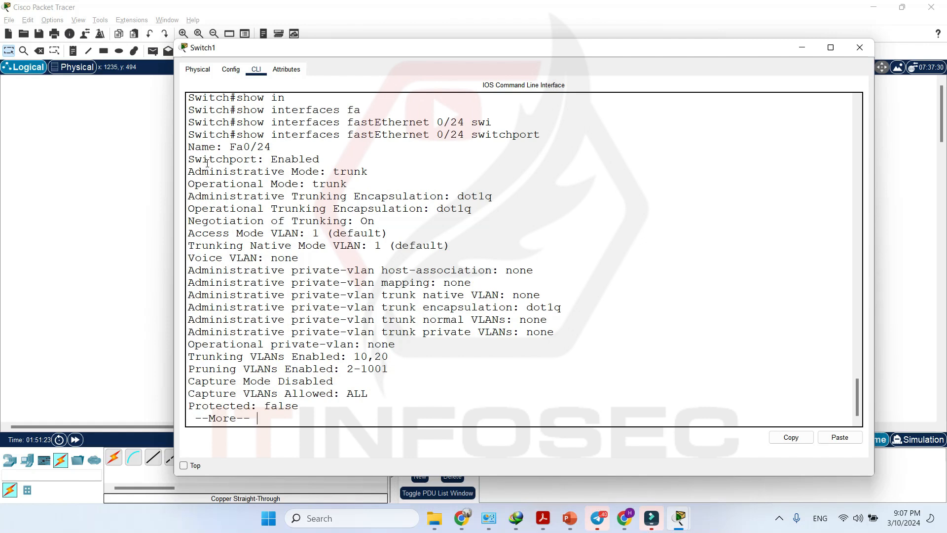
double_click(275, 158)
double_click(350, 172)
double_click(474, 196)
drag(373, 223, 306, 222)
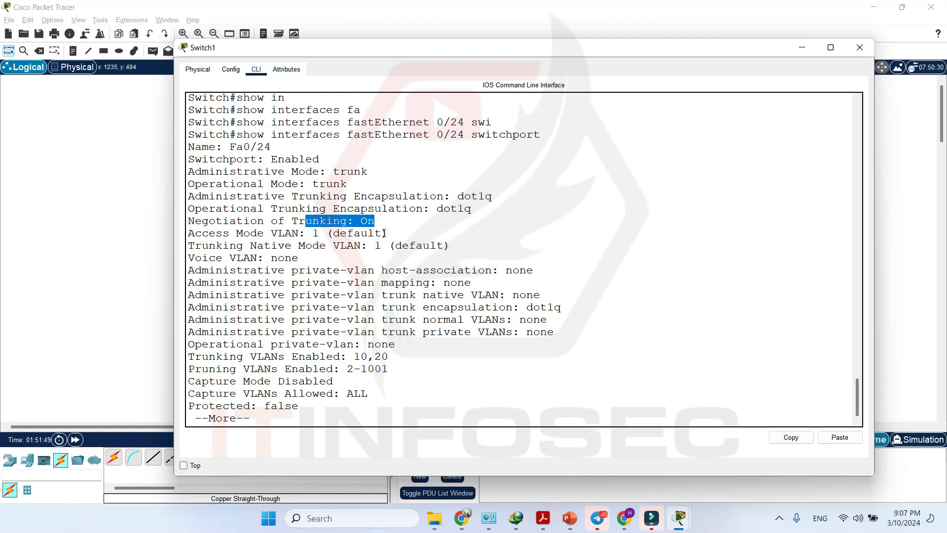
drag(360, 222, 376, 223)
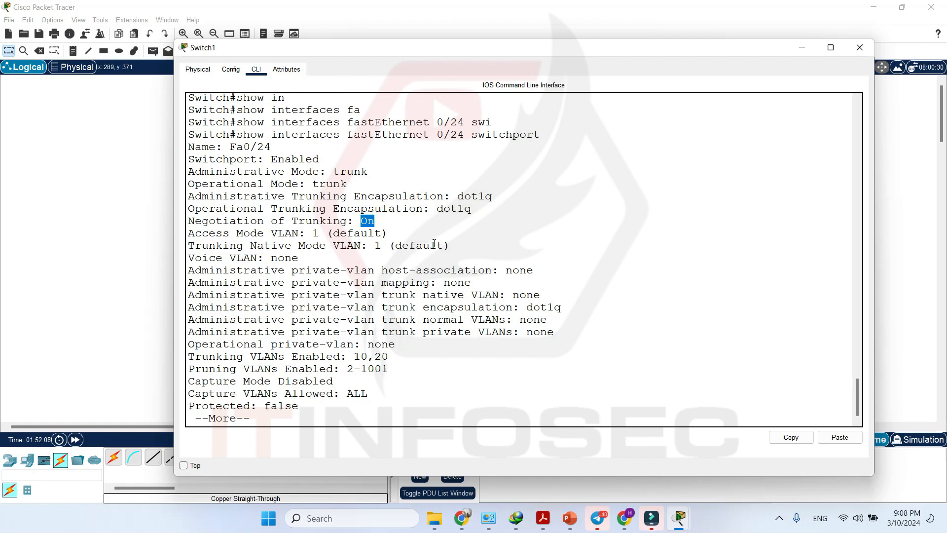
drag(431, 245, 367, 245)
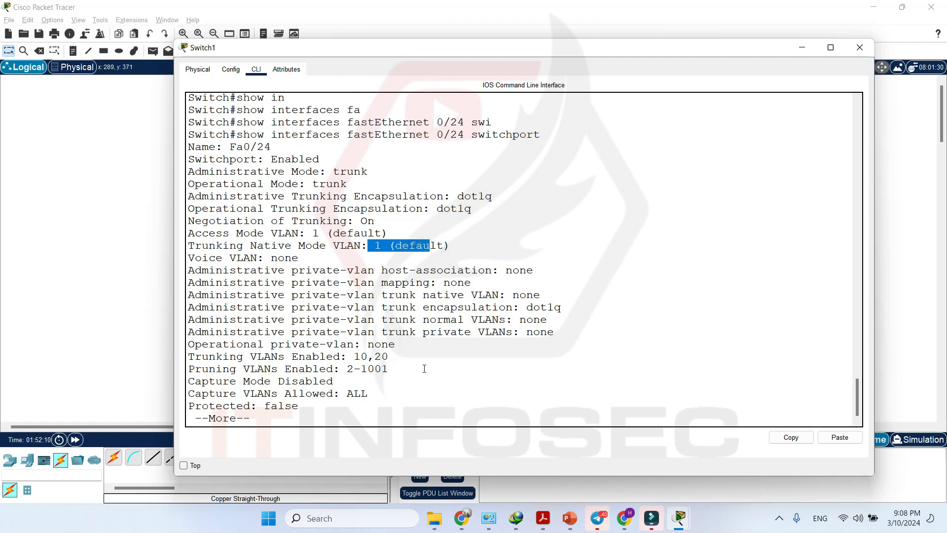
key(Return)
key(Return)
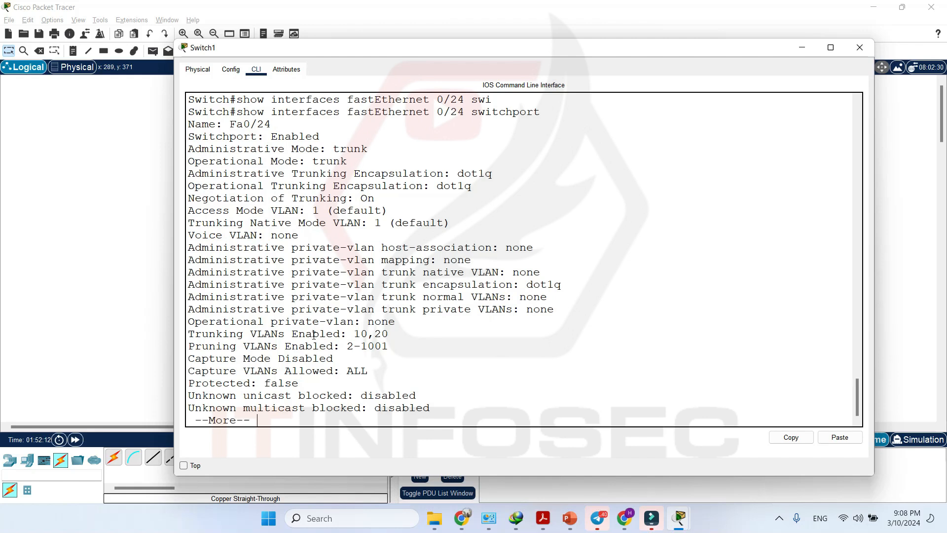
triple_click(288, 333)
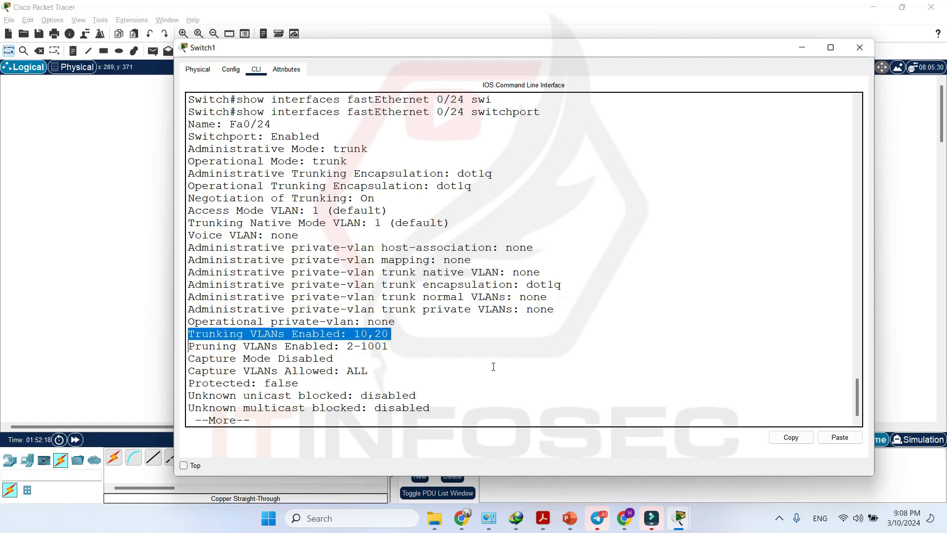
Step: Page through the rest of the Fa0/24 switchport details and close the Switch1 window
key(Return)
key(Return)
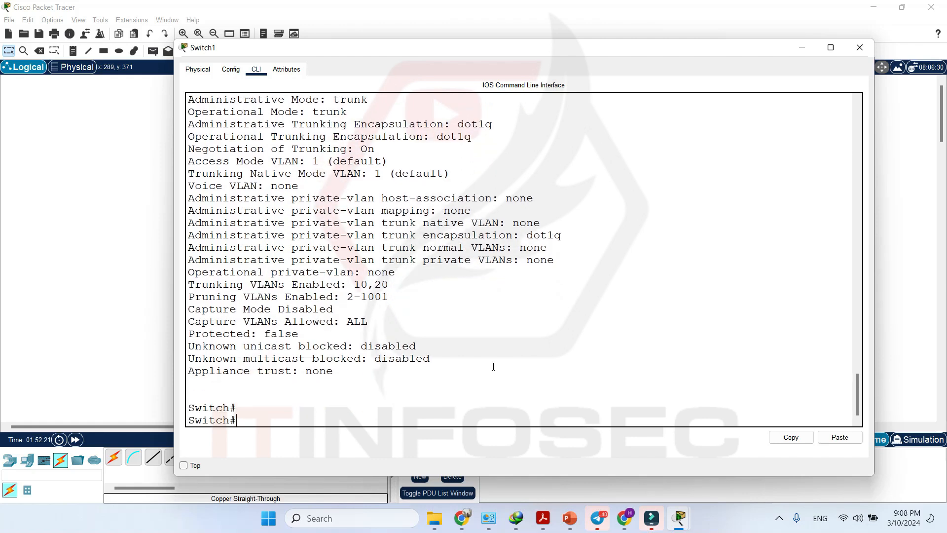
key(Return)
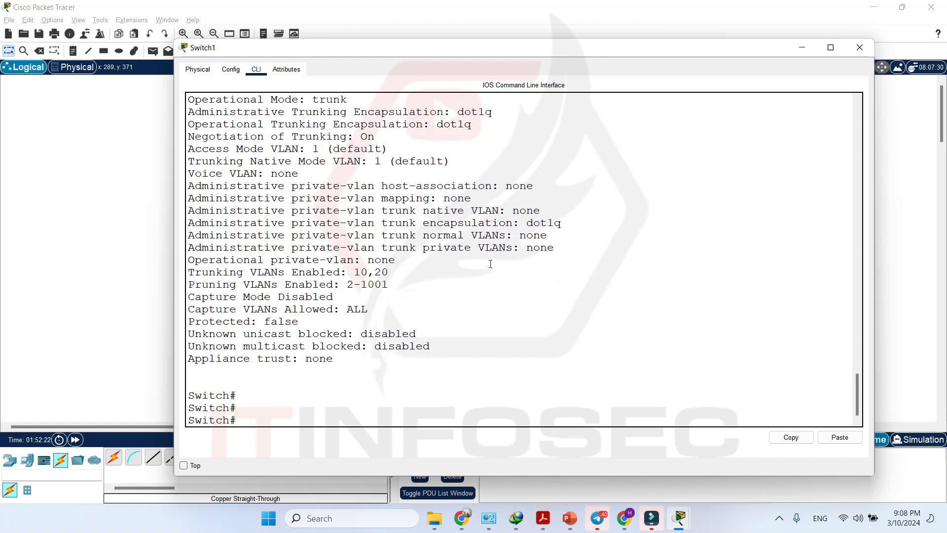
click(858, 47)
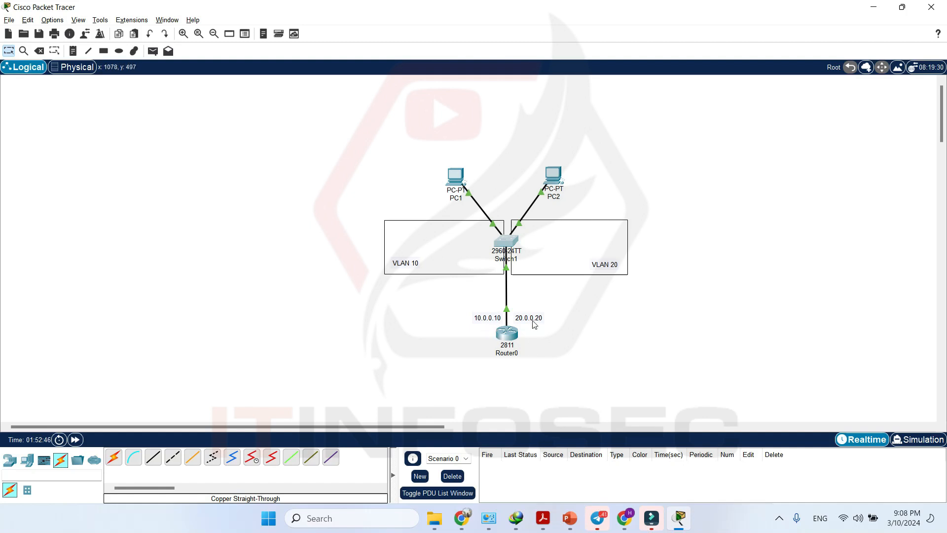
Step: Run ipconfig in PC1's command prompt and examine its IPv4 address and default gateway
mouse_move(565, 196)
click(460, 177)
drag(485, 111, 200, 58)
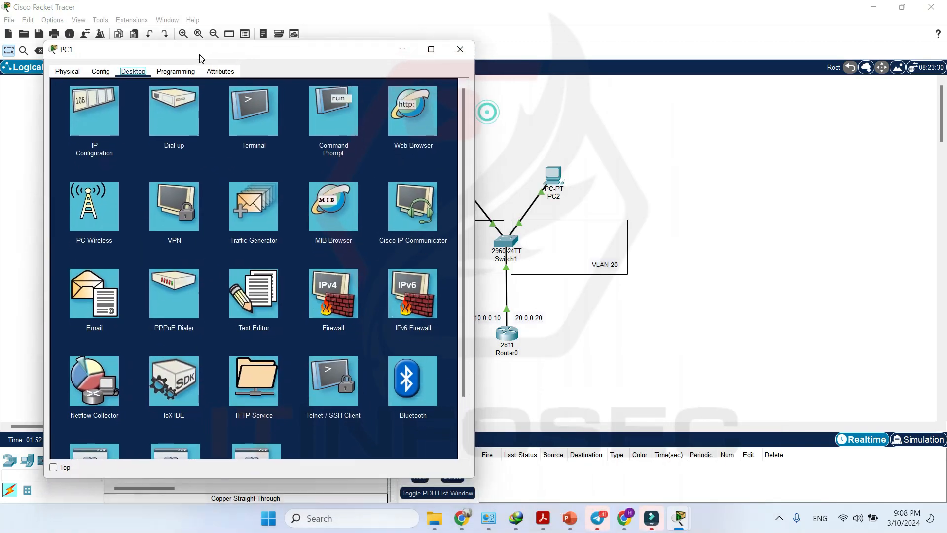
click(325, 120)
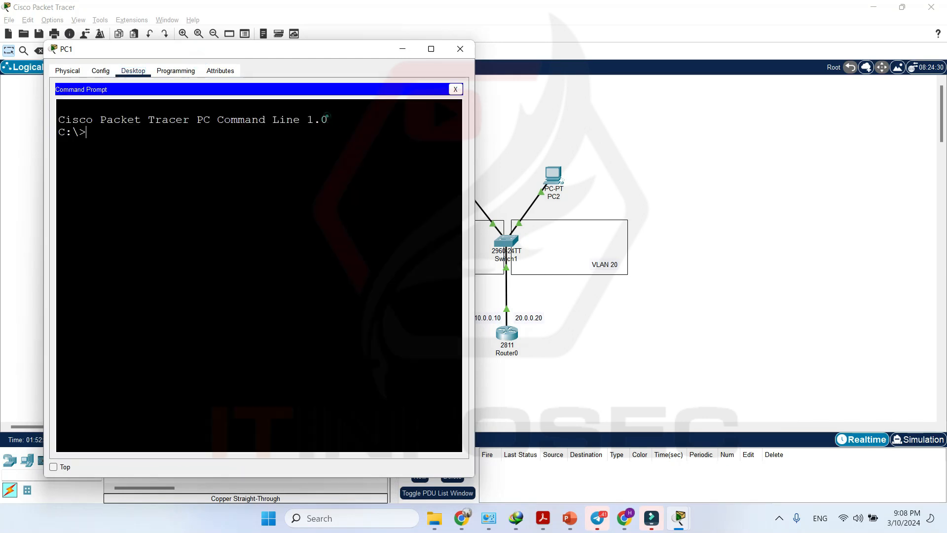
text(ipconfig)
key(Return)
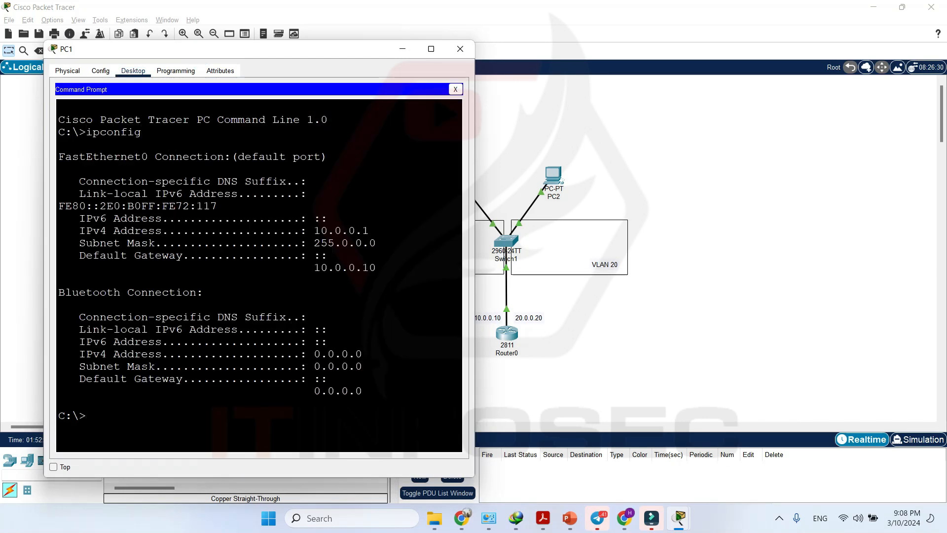
double_click(350, 229)
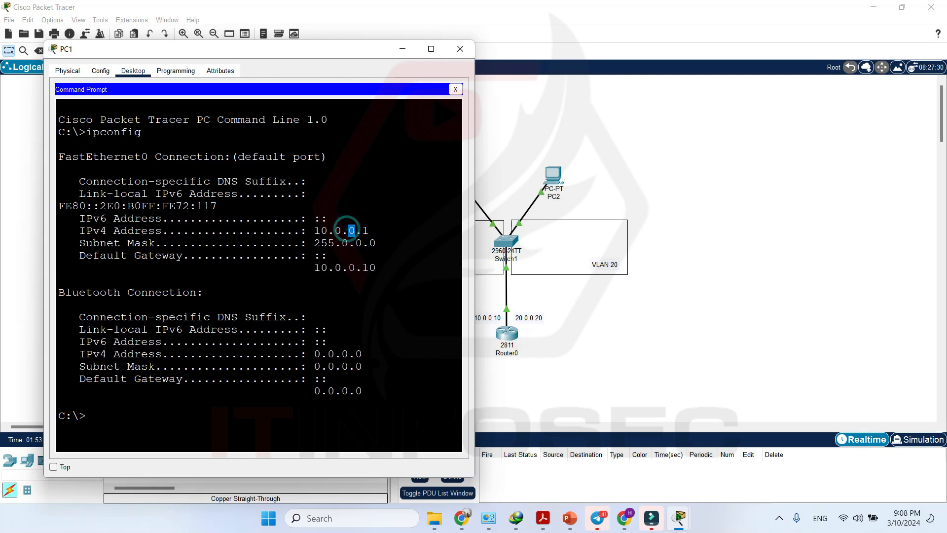
triple_click(351, 267)
click(351, 266)
click(300, 276)
Step: Ping the router's VLAN 10 and VLAN 20 gateway addresses, 10.0.0.10 and 20.0.0.20, from PC1
text(ping 10.0.0.10)
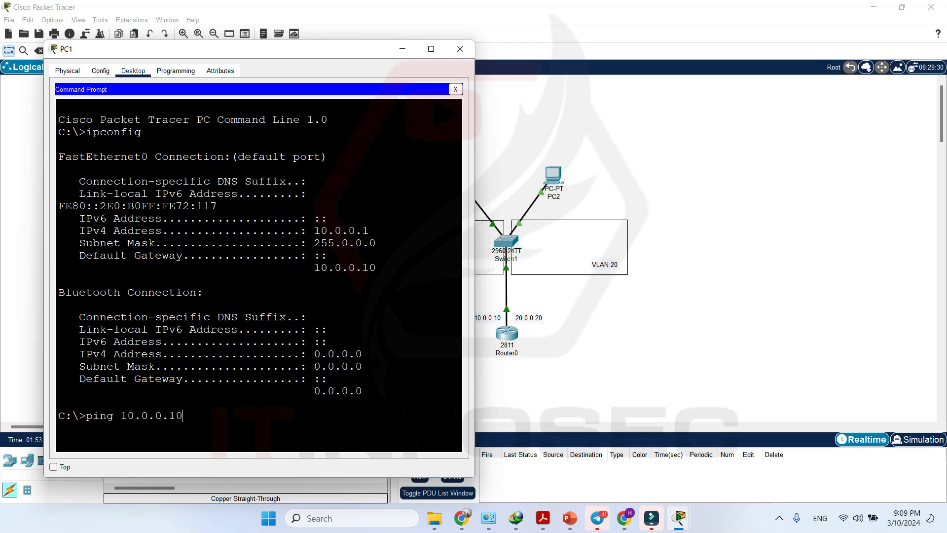
key(Return)
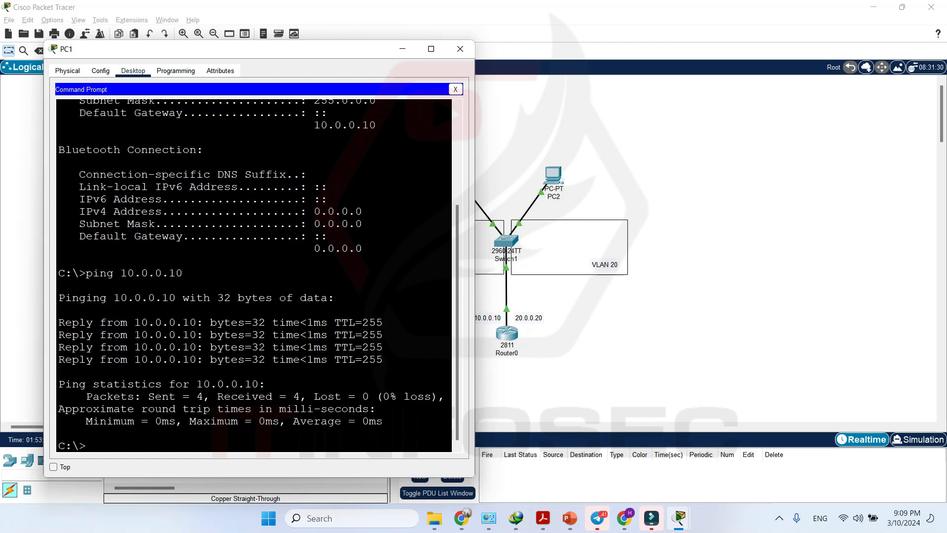
text(ping)
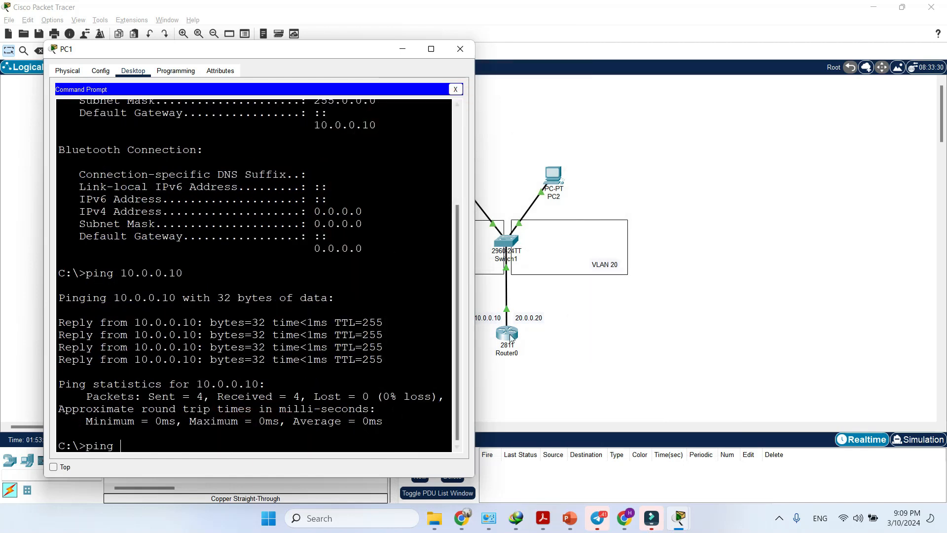
text( 2)
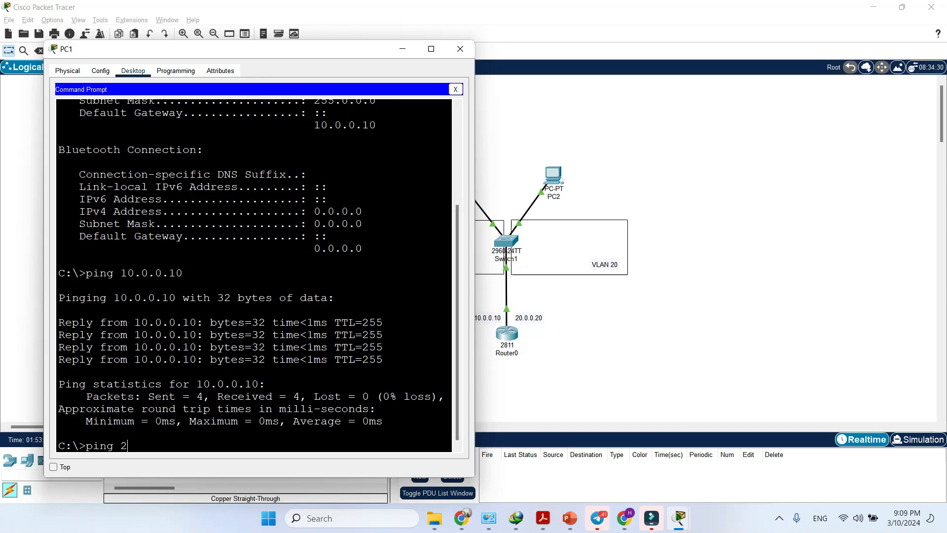
text(0.0.0.20)
key(Return)
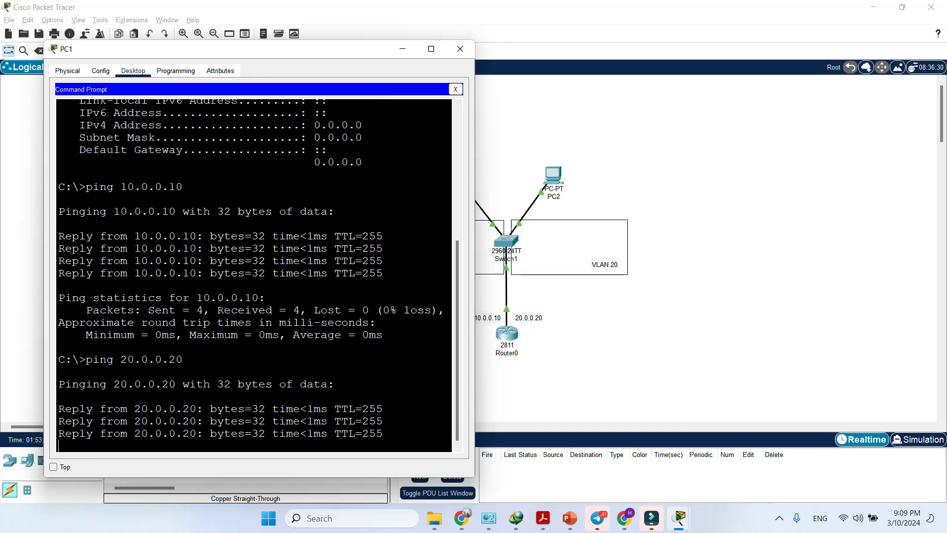
Step: Ping PC2 at 20.0.0.1 from PC1 to test inter-VLAN connectivity, and close the PC1 window
key(Return)
key(Return)
text(ping)
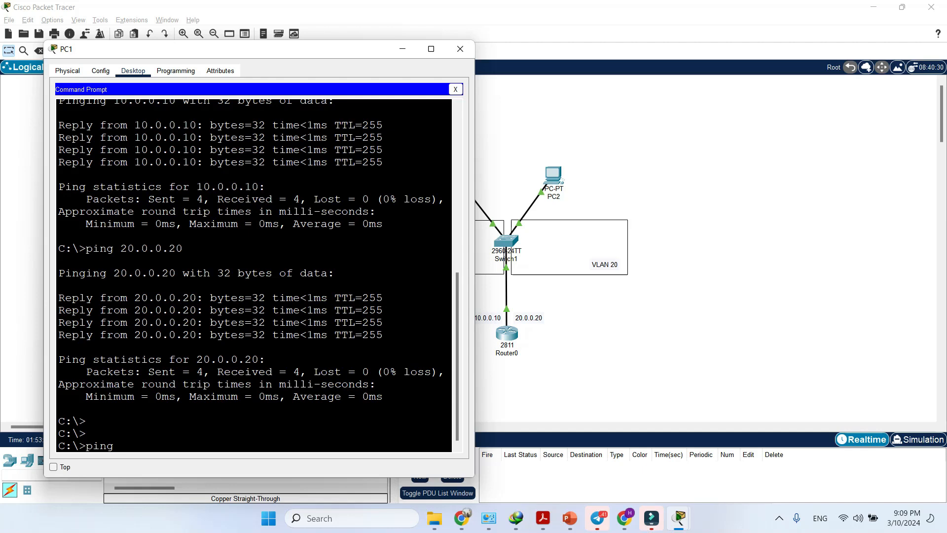
text(20.0.0.1)
key(Return)
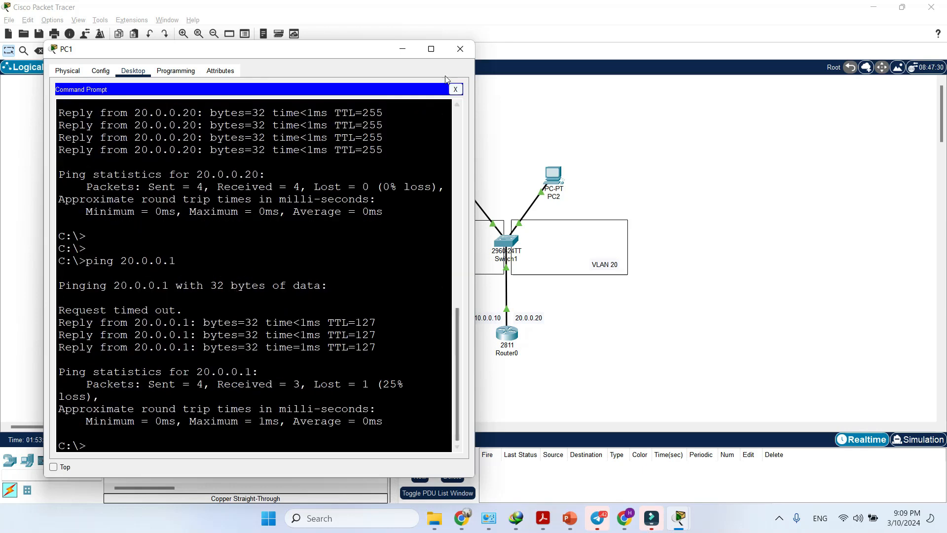
click(460, 50)
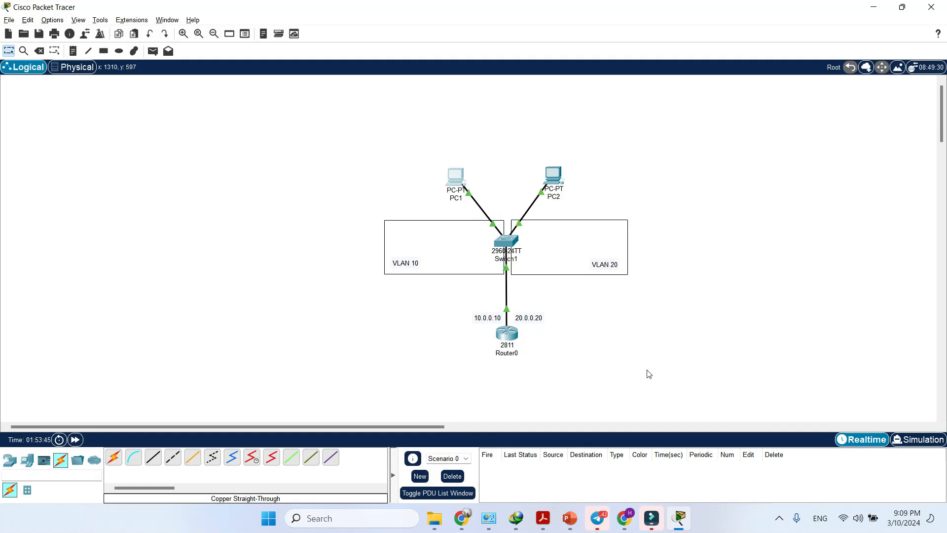